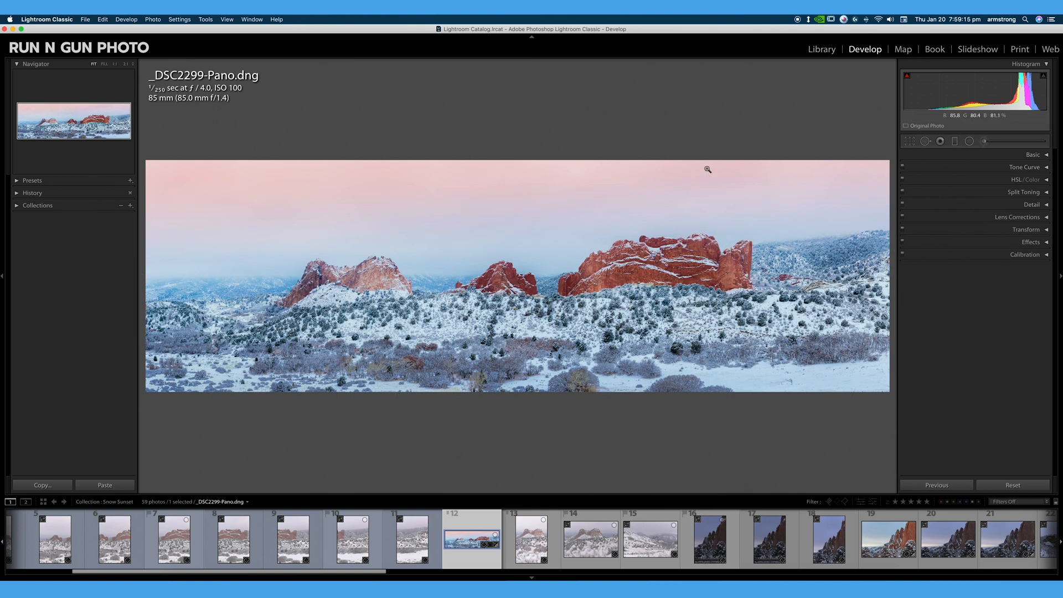
# Compare the edited panorama with its unedited version and review its Basic adjustments.
pyautogui.press('\\')
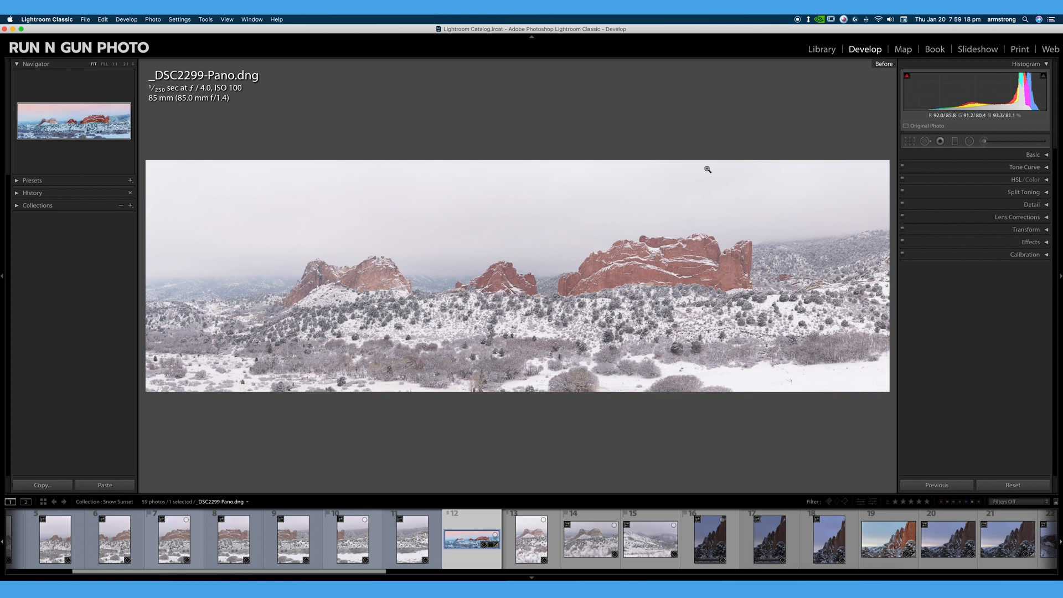
pyautogui.press('\\')
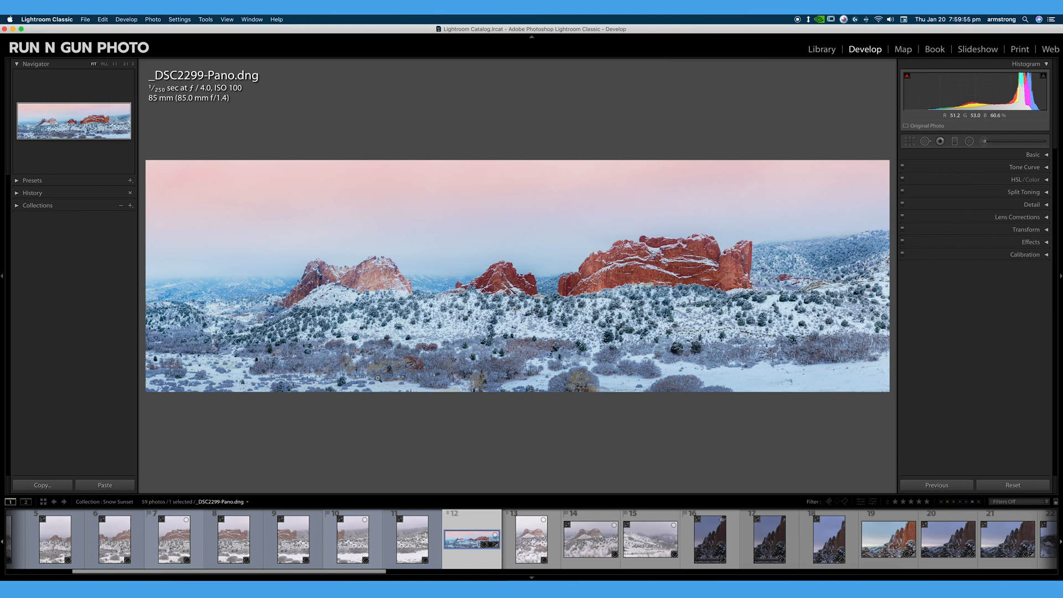
pyautogui.press('\\')
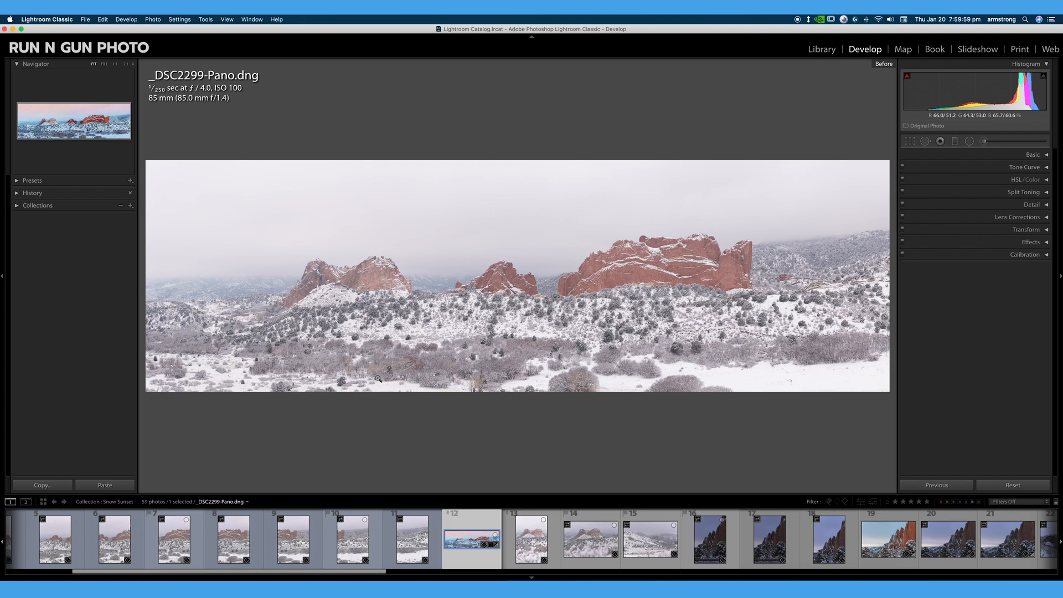
pyautogui.press('\\')
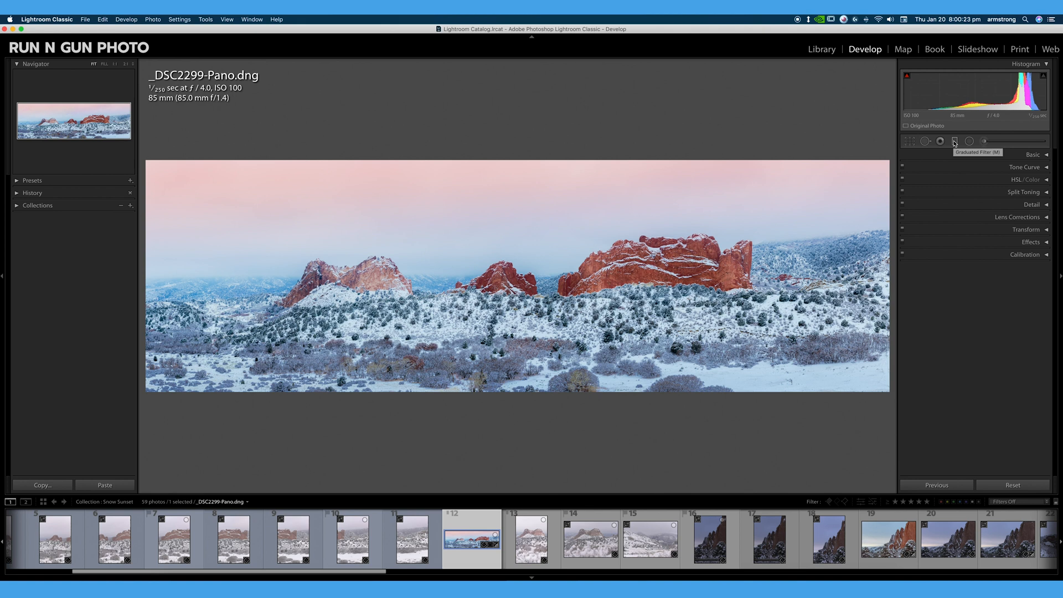
pyautogui.click(1046, 156)
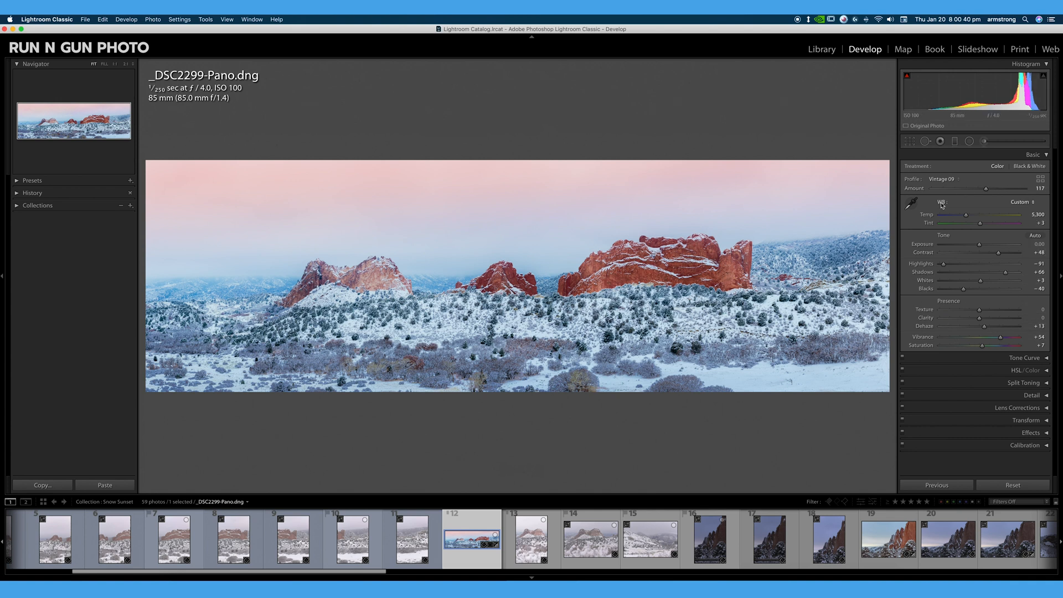
pyautogui.click(1047, 157)
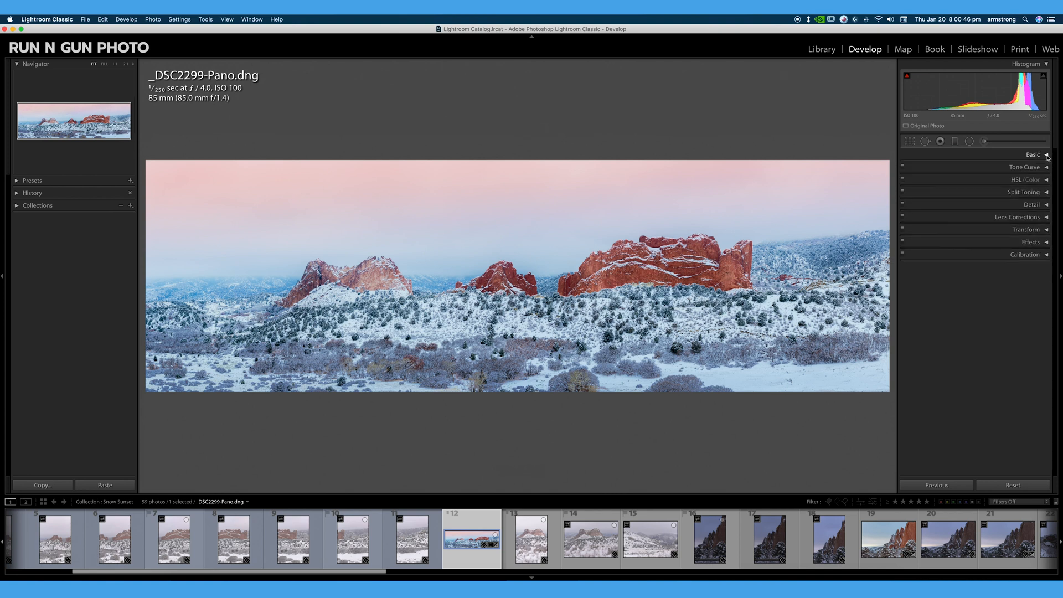
# Create a virtual copy of the edited panorama.
pyautogui.rightClick(470, 539)
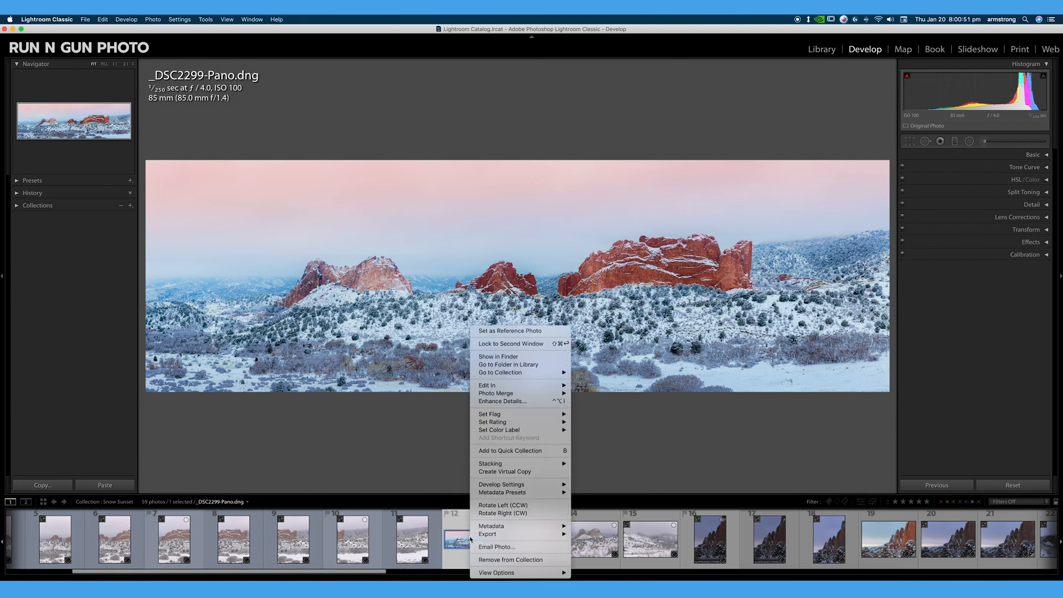
pyautogui.click(499, 472)
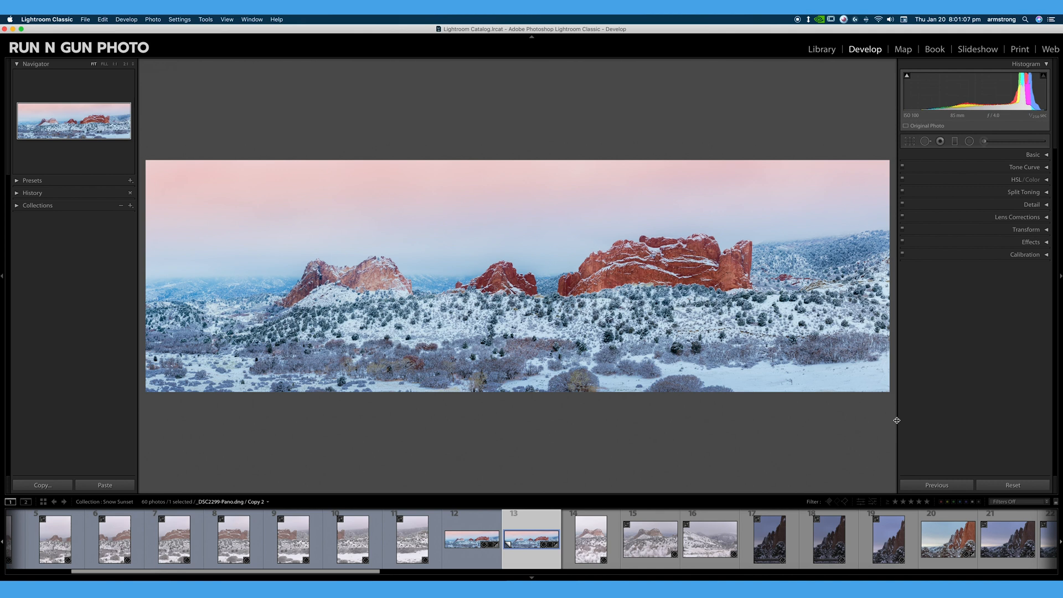
# Reposition the existing graduated filter over the sky and narrow its transition so it ends above the rocks.
pyautogui.click(955, 142)
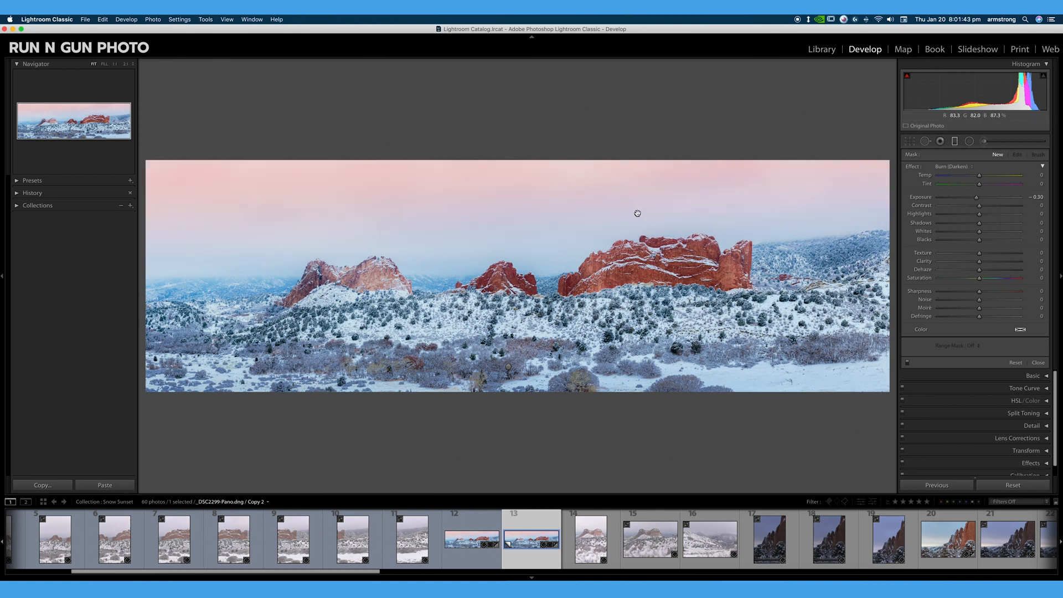
pyautogui.click(637, 213)
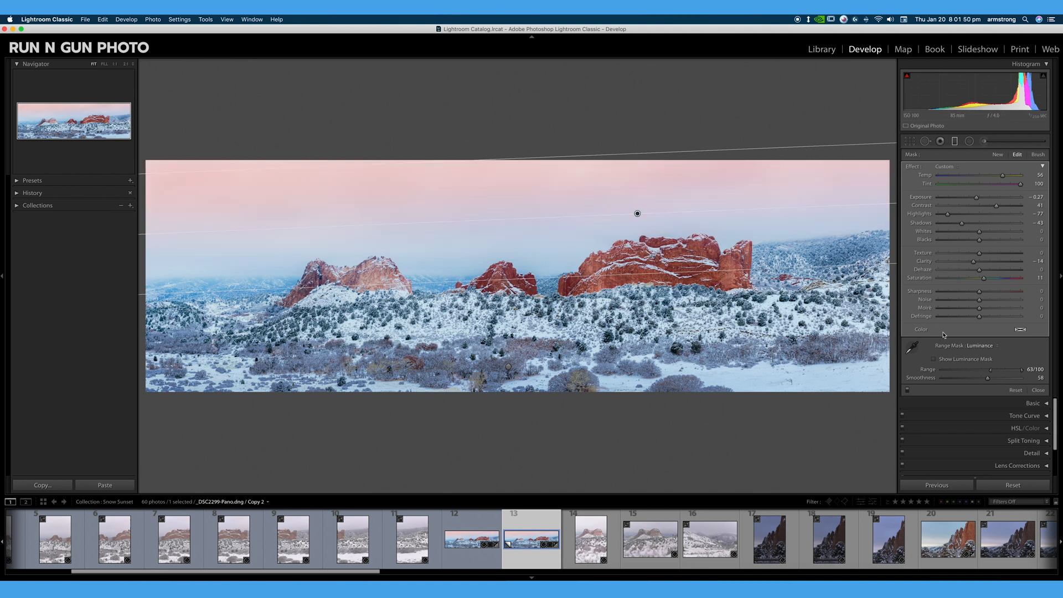
pyautogui.moveTo(638, 213); pyautogui.dragTo(738, 202)
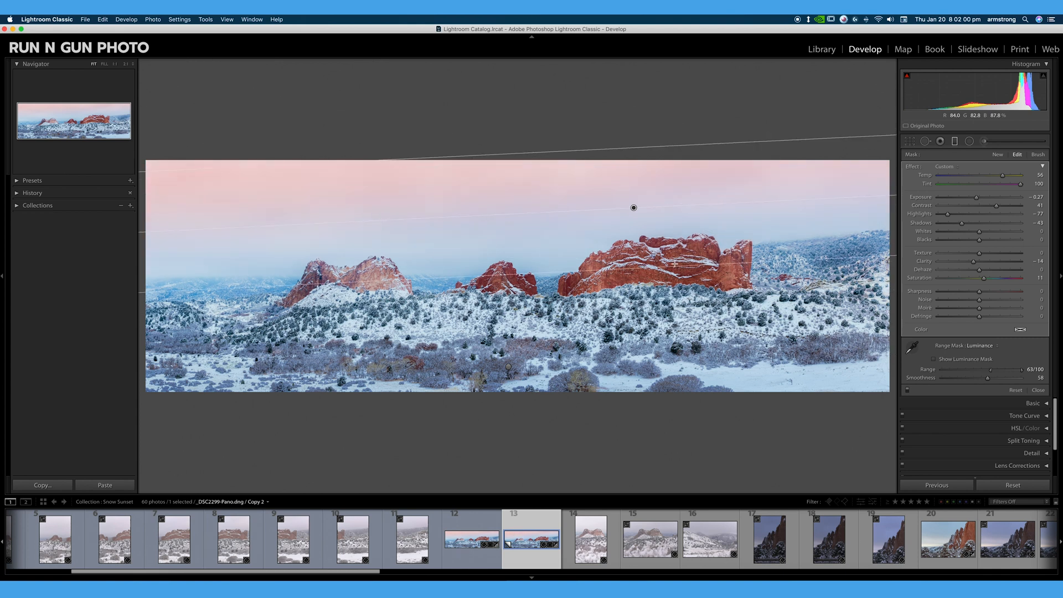
pyautogui.moveTo(673, 266)
pyautogui.mouseDown()
pyautogui.moveTo(658, 247)
pyautogui.moveTo(658, 278)
pyautogui.mouseUp()
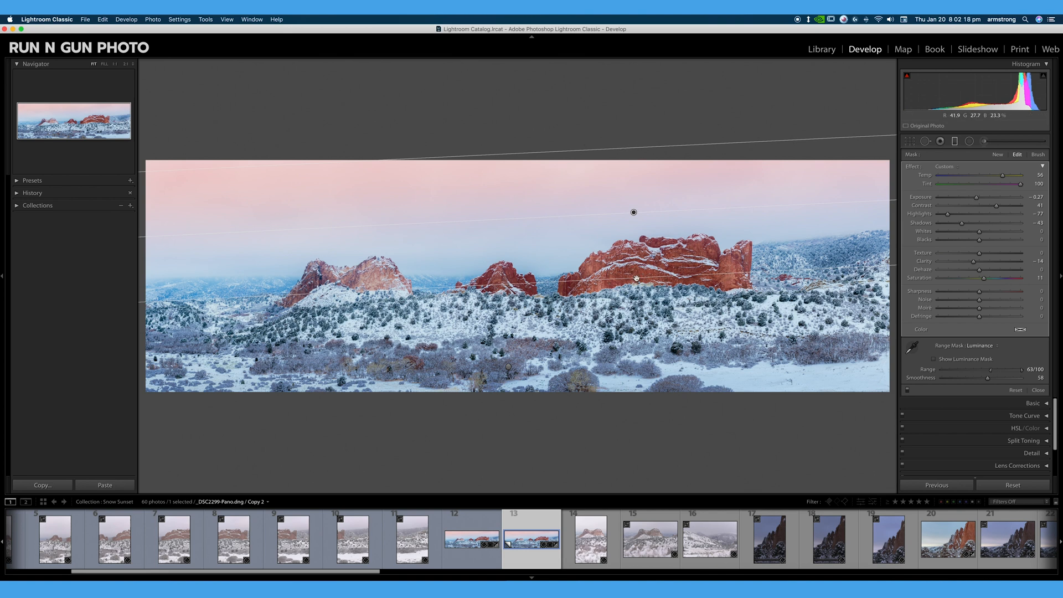
pyautogui.moveTo(631, 268)
pyautogui.mouseDown()
pyautogui.moveTo(648, 366)
pyautogui.moveTo(631, 214)
pyautogui.moveTo(638, 255)
pyautogui.mouseUp()
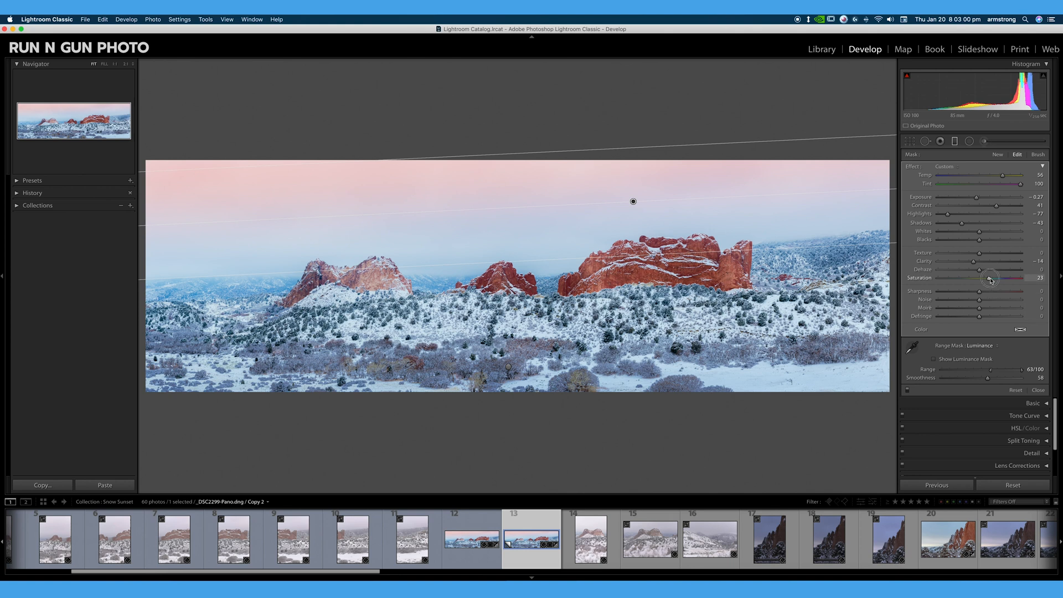
# Set the sky filter's saturation to 17 and temperature to 59, and slightly adjust its angle.
pyautogui.moveTo(983, 279); pyautogui.dragTo(986, 280)
pyautogui.moveTo(1002, 175)
pyautogui.mouseDown()
pyautogui.moveTo(950, 177)
pyautogui.moveTo(1013, 180)
pyautogui.moveTo(982, 182)
pyautogui.moveTo(1005, 184)
pyautogui.mouseUp()
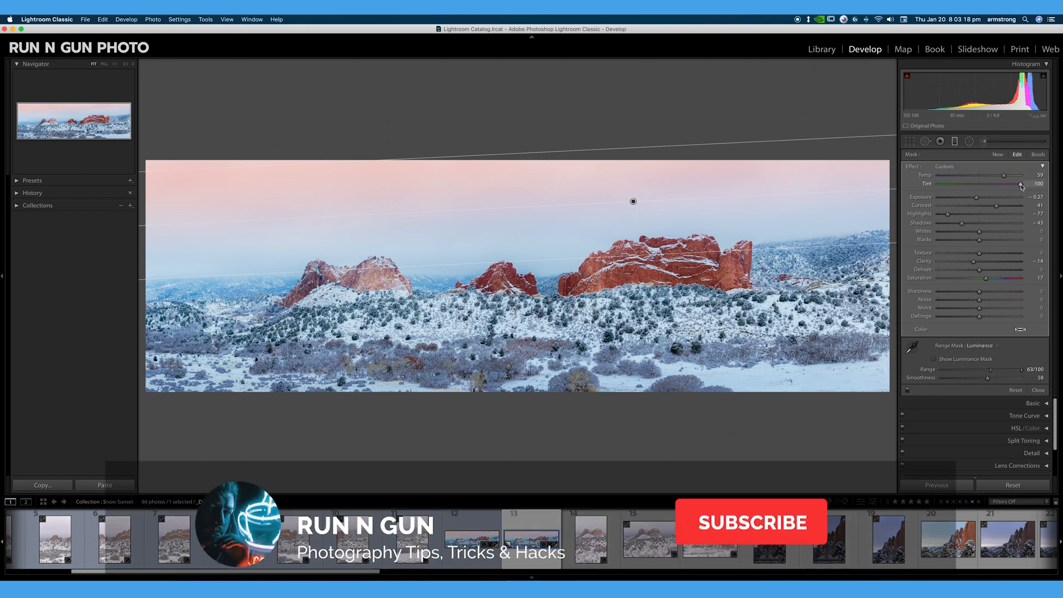
pyautogui.moveTo(634, 201); pyautogui.dragTo(633, 201)
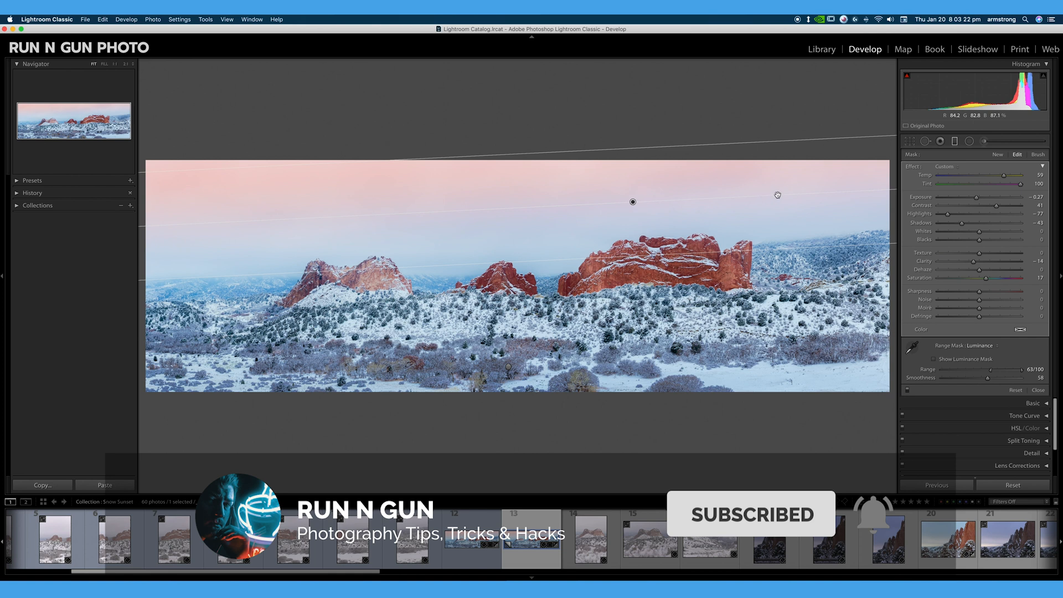
pyautogui.moveTo(722, 198); pyautogui.dragTo(832, 192)
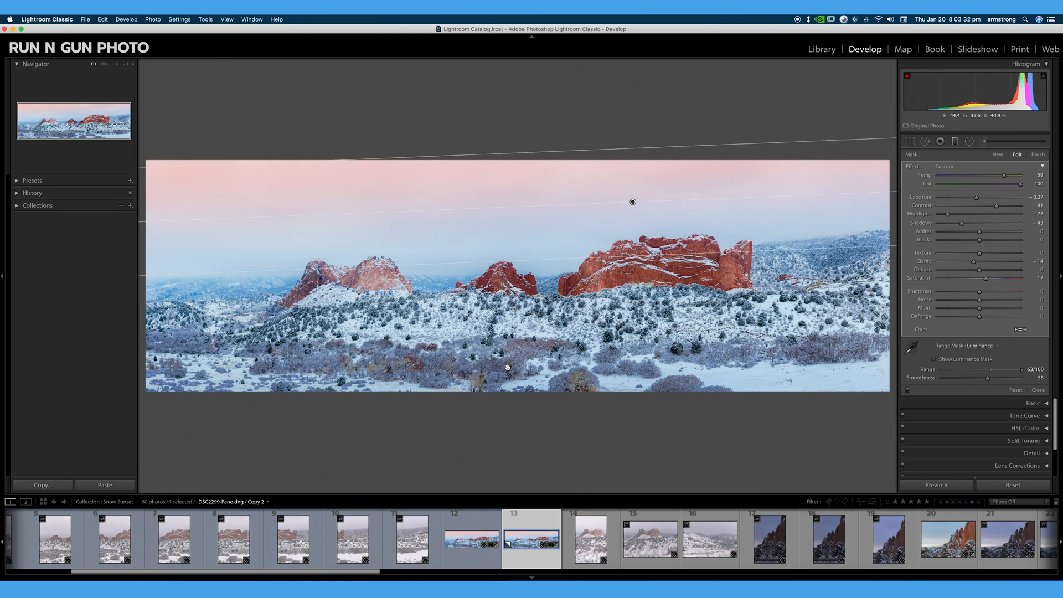
# Select the foreground graduated filter and examine its coverage with the mask overlay.
pyautogui.click(508, 367)
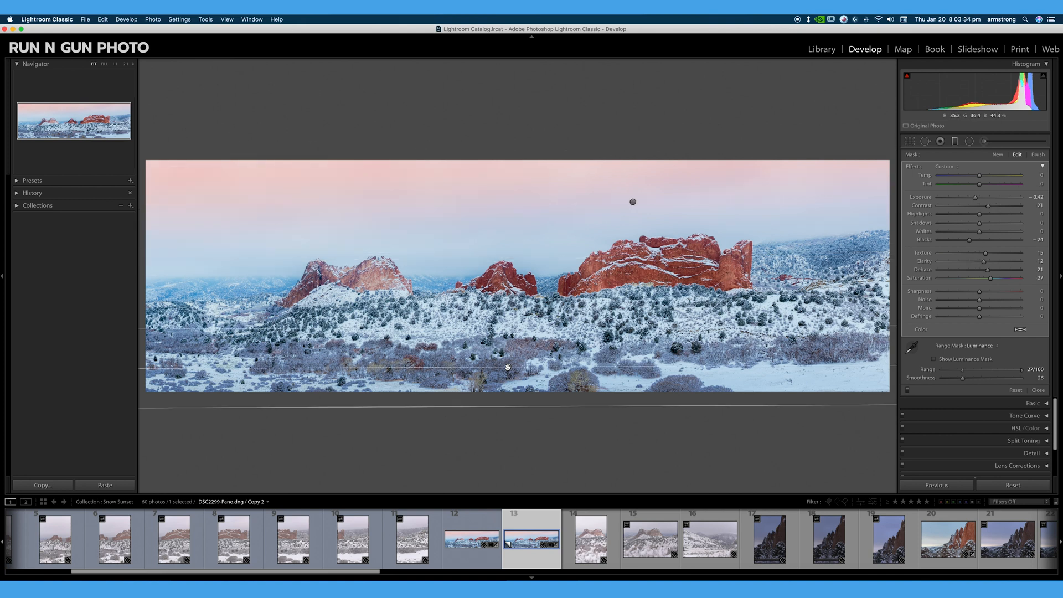
pyautogui.press('o')
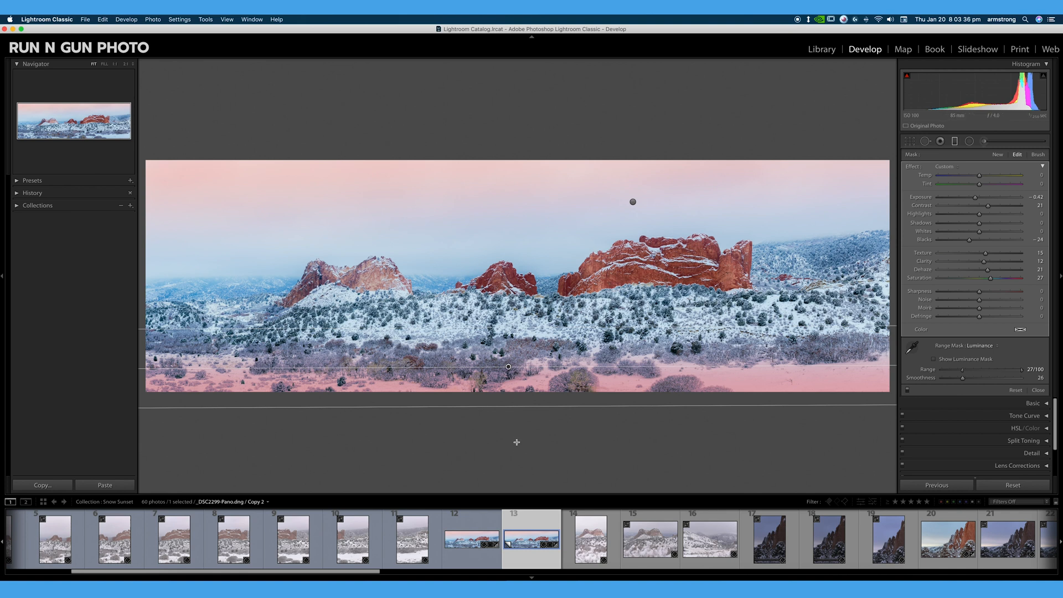
pyautogui.press('o')
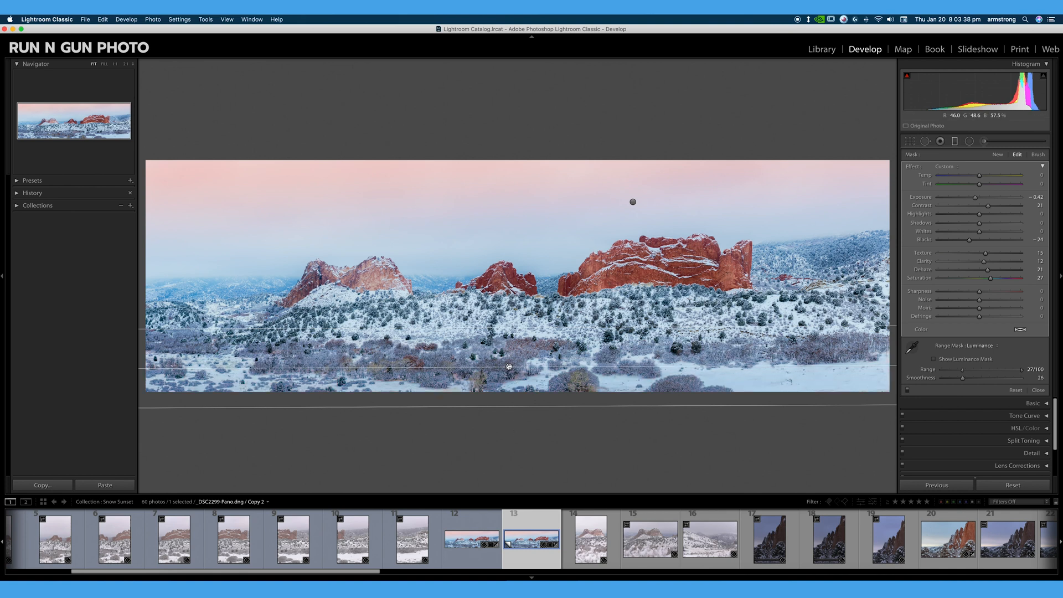
pyautogui.press('o')
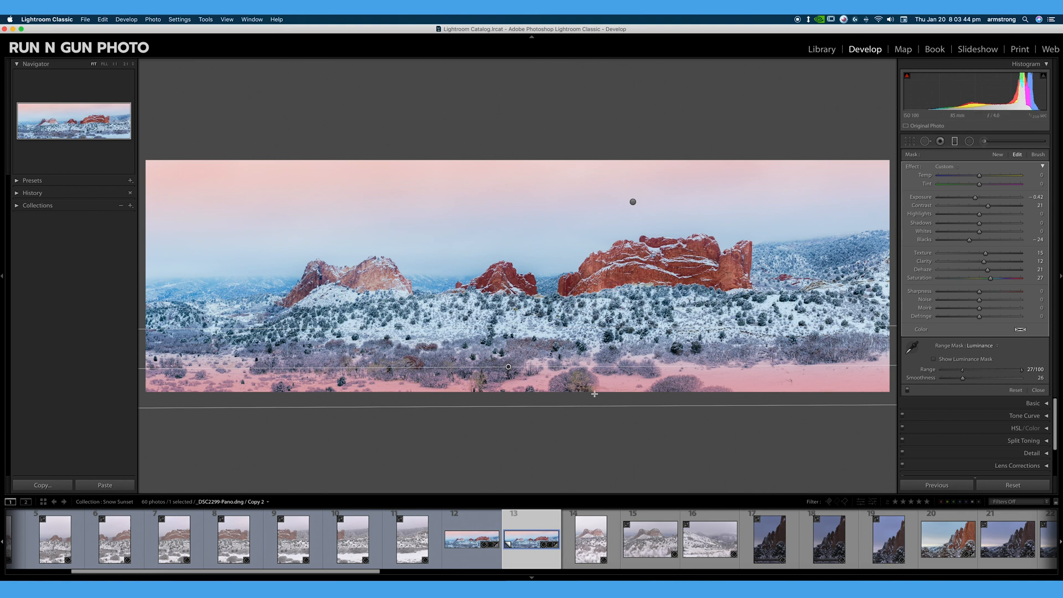
pyautogui.press('o')
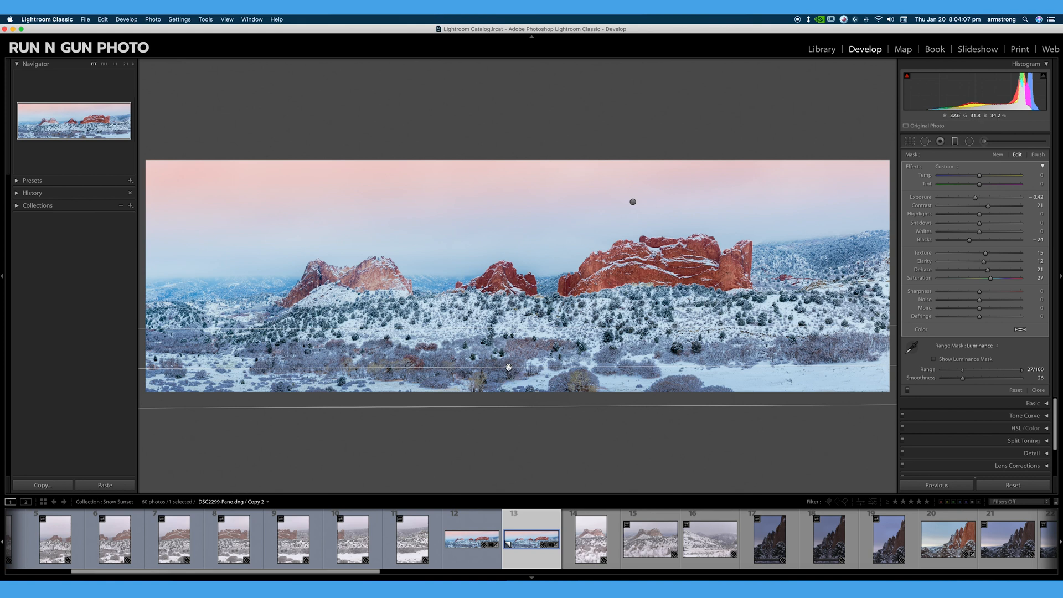
# Delete both the foreground and the sky graduated filters from the virtual copy.
pyautogui.press('Delete')
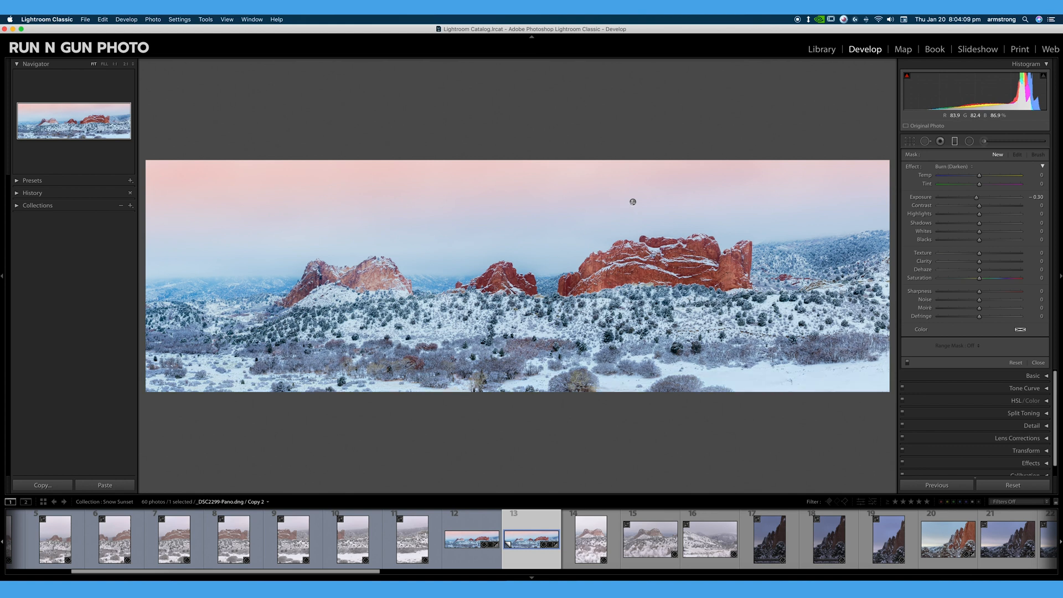
pyautogui.click(632, 202)
pyautogui.keyDown('alt'); pyautogui.keyDown('super'); pyautogui.click(632, 203); pyautogui.keyUp('super'); pyautogui.keyUp('alt')
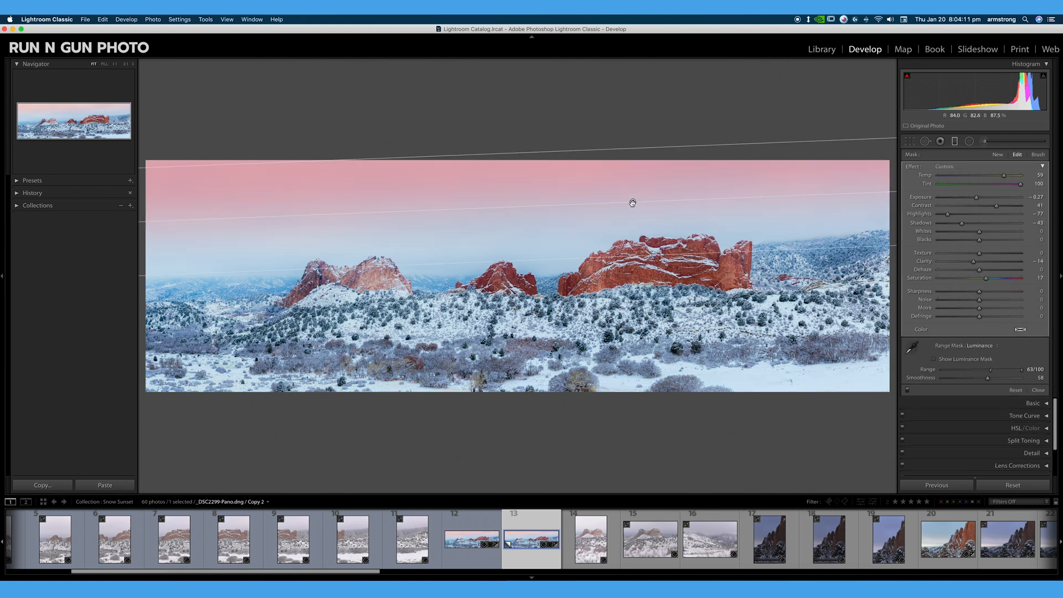
pyautogui.press('Delete')
pyautogui.press('Delete')
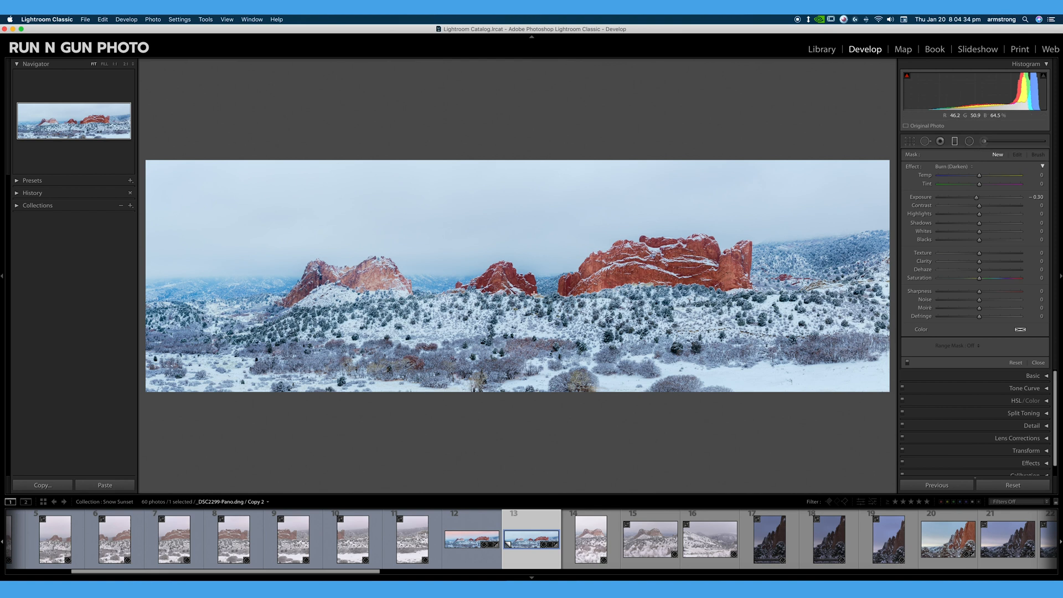
# Draw a new, nearly horizontal graduated filter across the sky and reset its exposure to 0.
pyautogui.moveTo(549, 186); pyautogui.dragTo(864, 209)
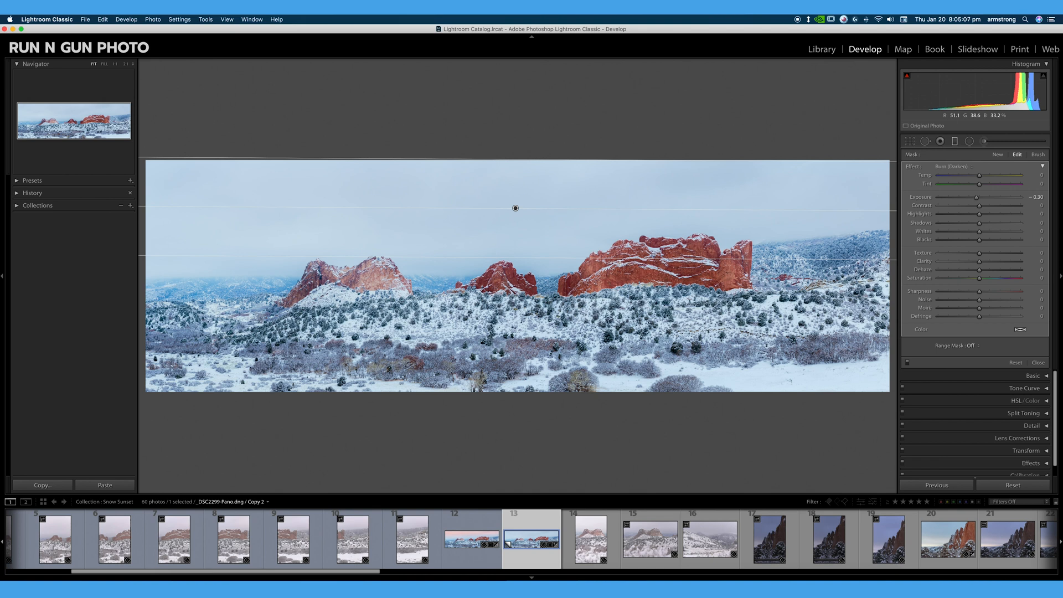
pyautogui.doubleClick(976, 198)
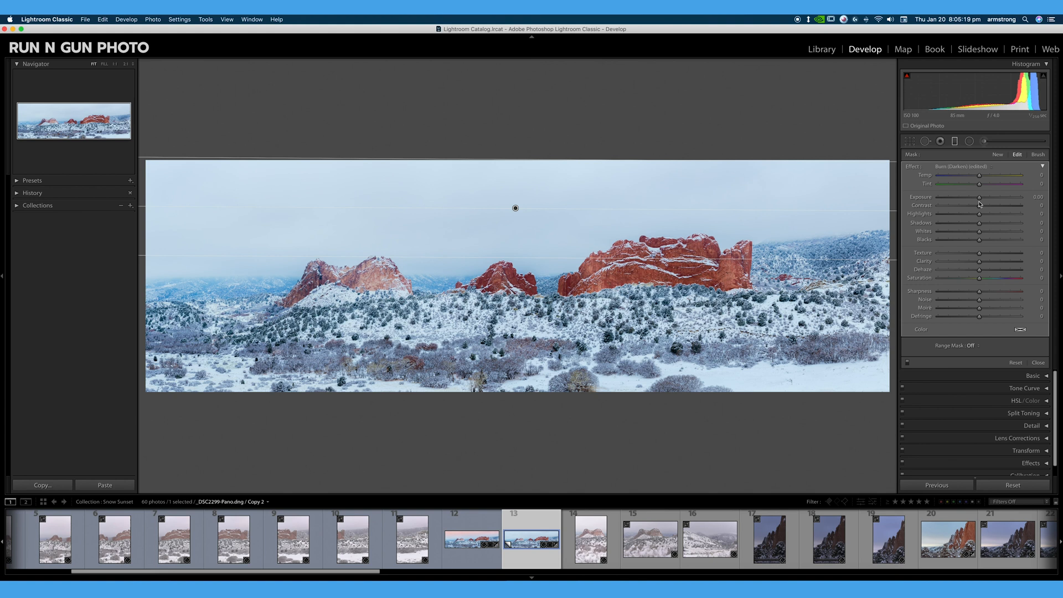
# Apply the Burn (Darken) preset to the sky filter and shift the filter slightly lower.
pyautogui.click(990, 167)
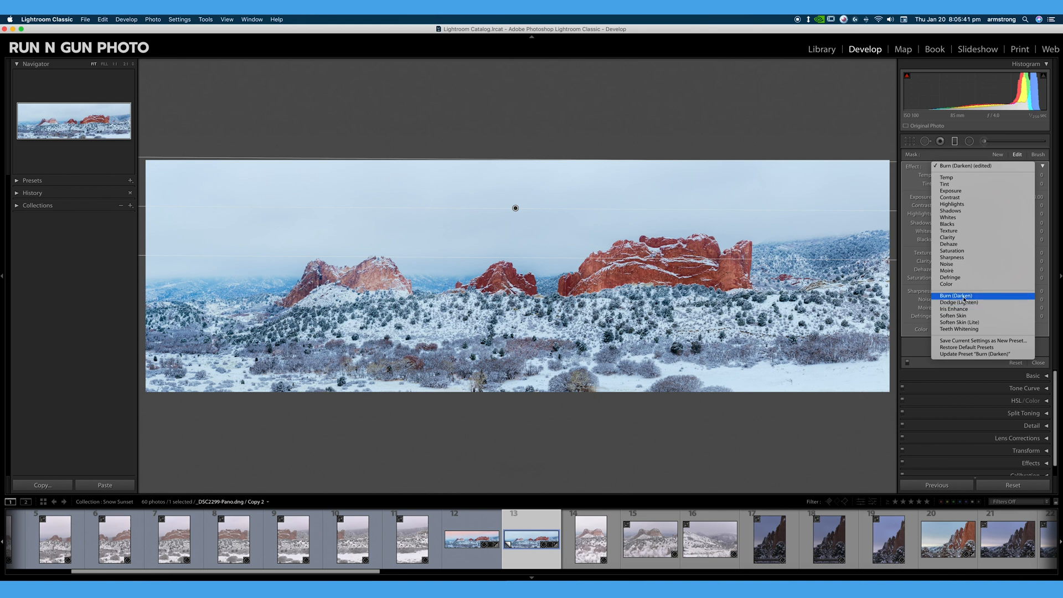
pyautogui.click(964, 296)
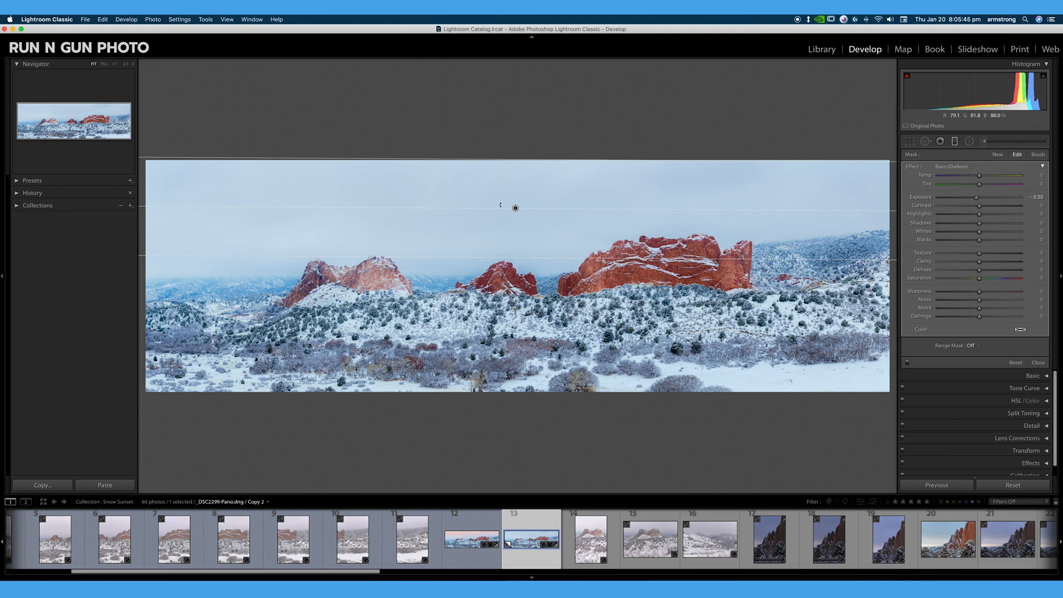
pyautogui.moveTo(515, 207); pyautogui.dragTo(567, 215)
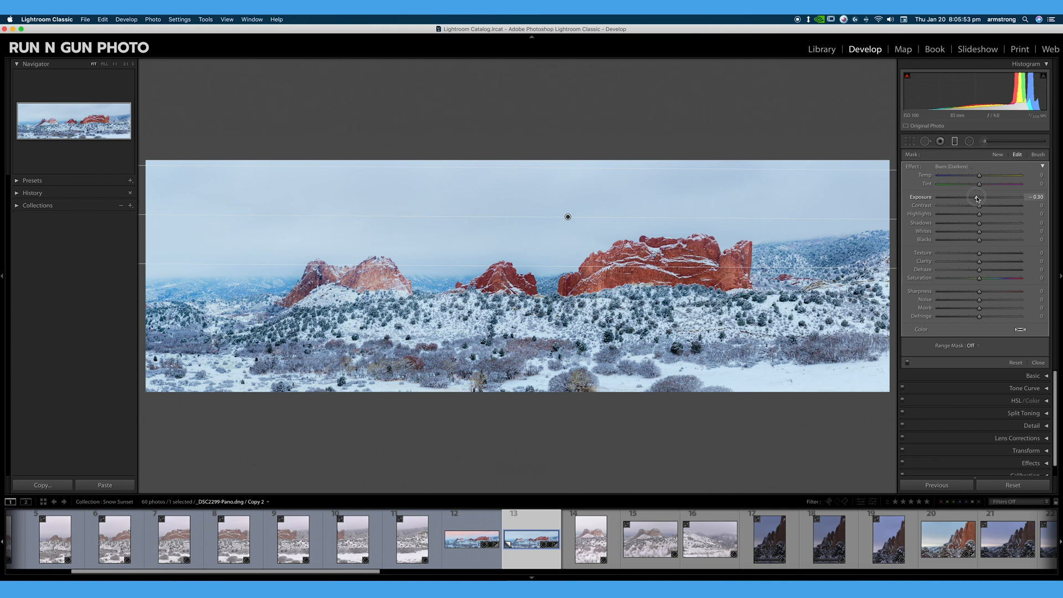
# Darken the sky filter to exposure -1.36 with clarity 40 and dehaze 19, and move it slightly closer to the rocks.
pyautogui.moveTo(977, 199); pyautogui.dragTo(965, 198)
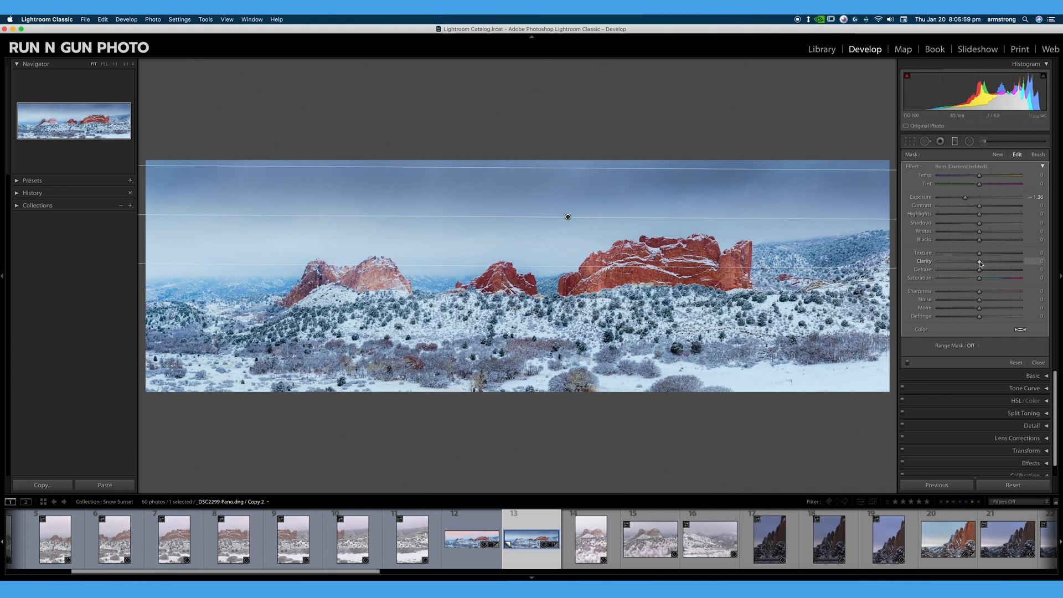
pyautogui.moveTo(979, 261)
pyautogui.mouseDown()
pyautogui.moveTo(999, 265)
pyautogui.moveTo(989, 275)
pyautogui.mouseUp()
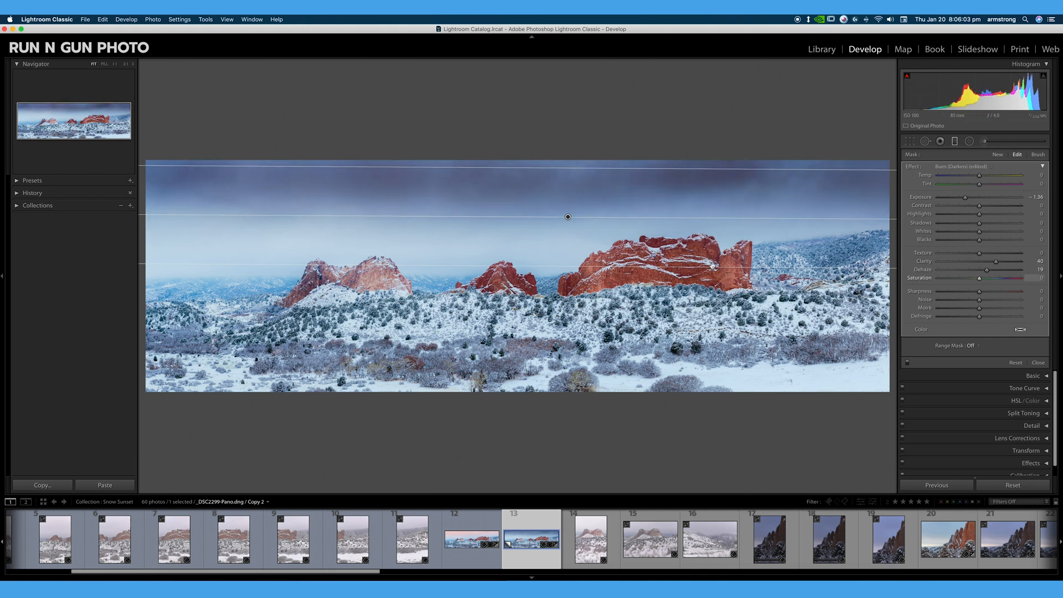
pyautogui.moveTo(568, 217); pyautogui.dragTo(594, 222)
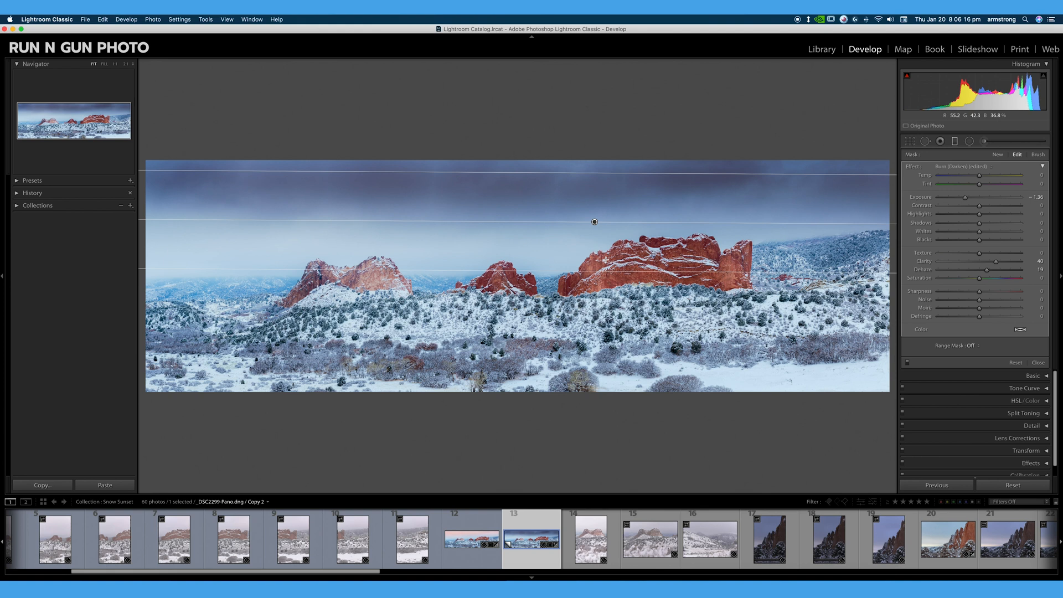
# Apply the Dodge (Lighten) preset to the sky filter and move the filter slightly higher.
pyautogui.click(945, 167)
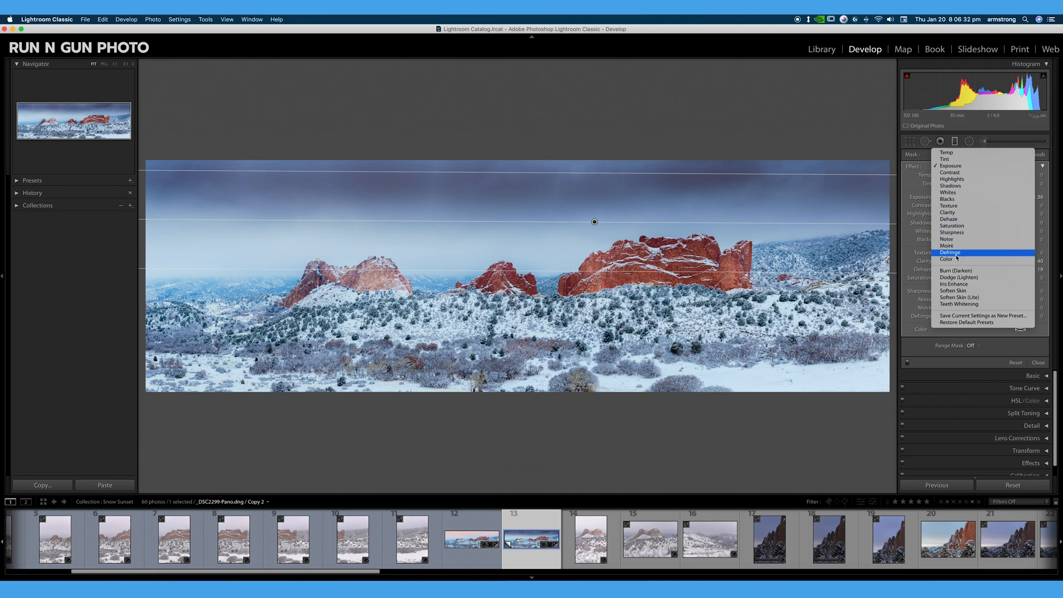
pyautogui.click(963, 277)
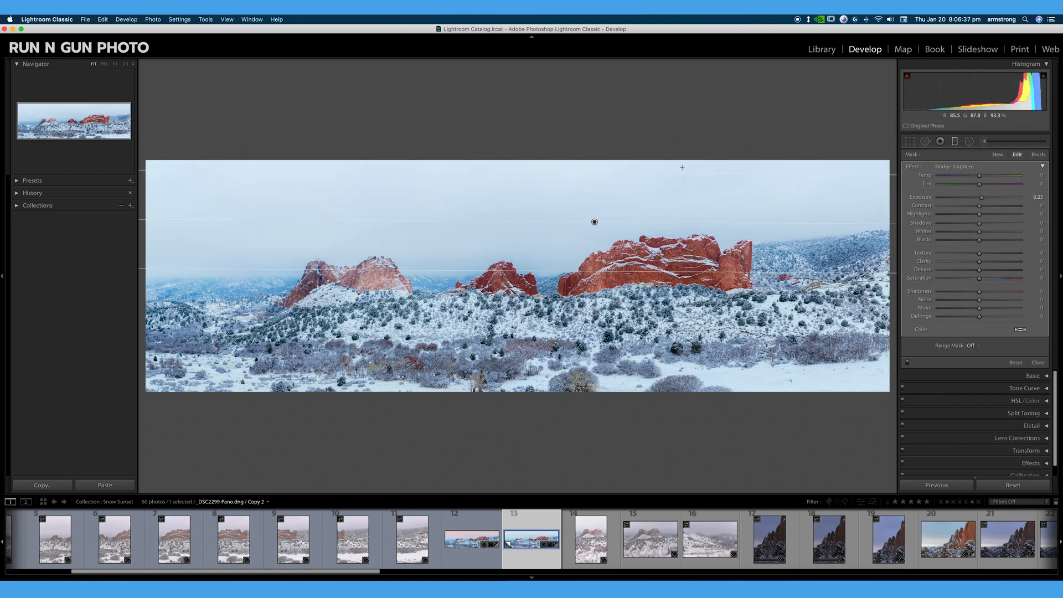
pyautogui.moveTo(596, 222)
pyautogui.mouseDown()
pyautogui.moveTo(593, 237)
pyautogui.moveTo(602, 213)
pyautogui.mouseUp()
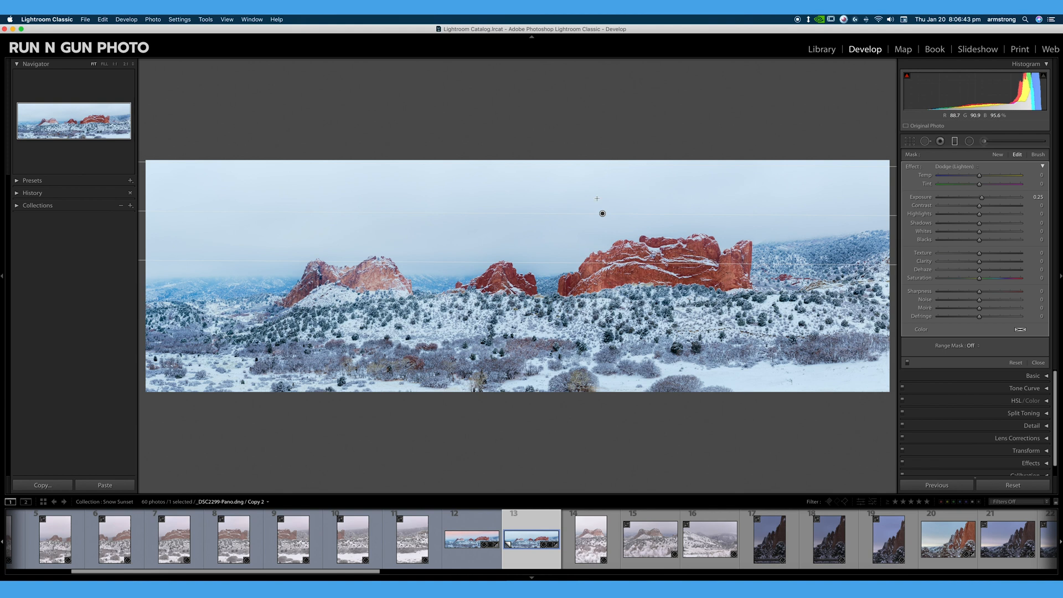
# Narrow the graduated filter into the upper sky and tint it blue with hue 241 and saturation 100.
pyautogui.moveTo(603, 262); pyautogui.dragTo(652, 214)
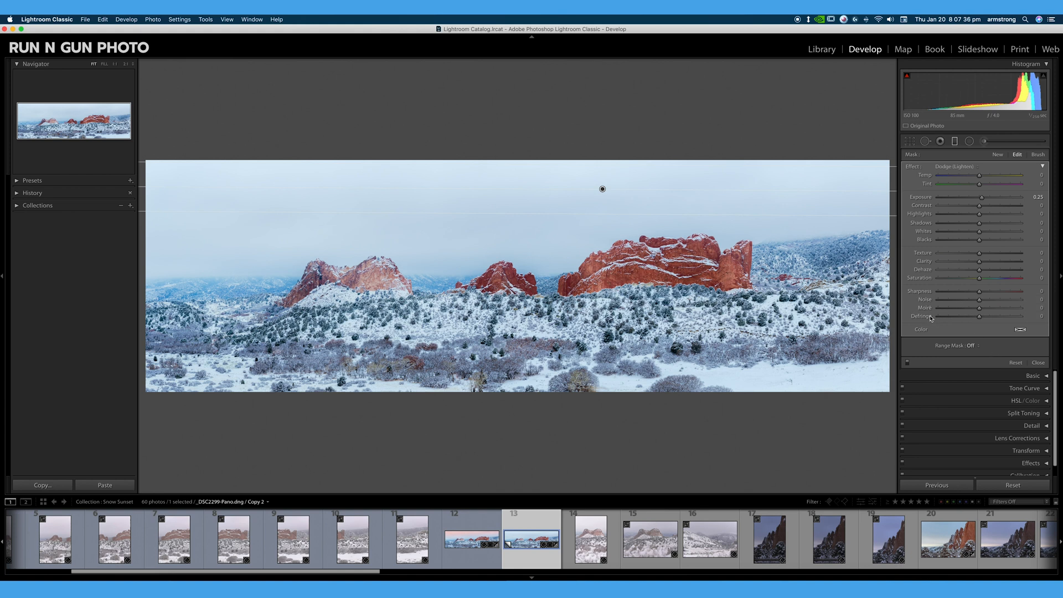
pyautogui.click(1020, 329)
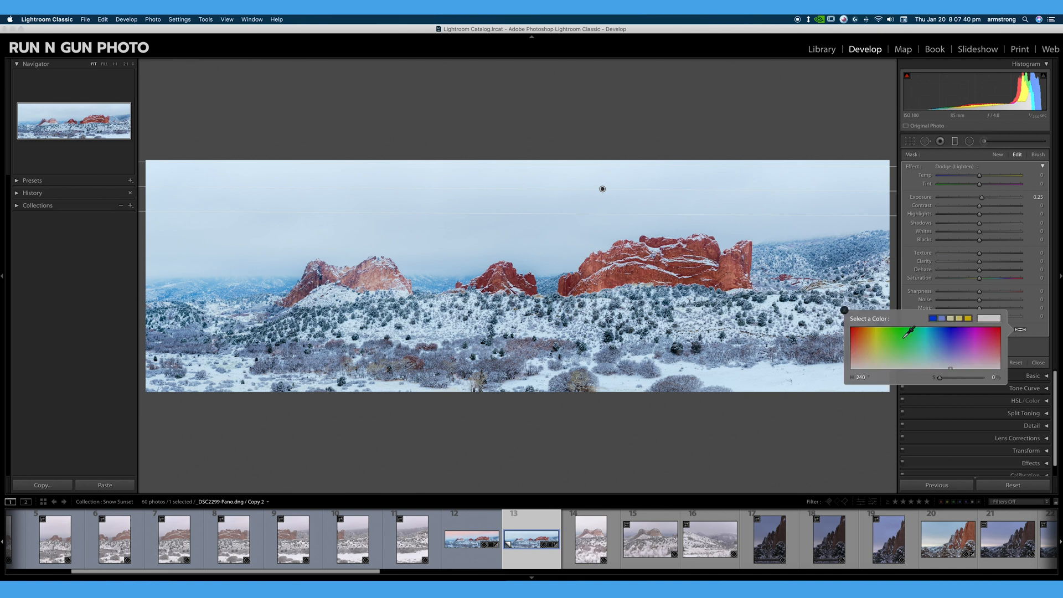
pyautogui.click(942, 329)
pyautogui.moveTo(948, 327); pyautogui.dragTo(952, 327)
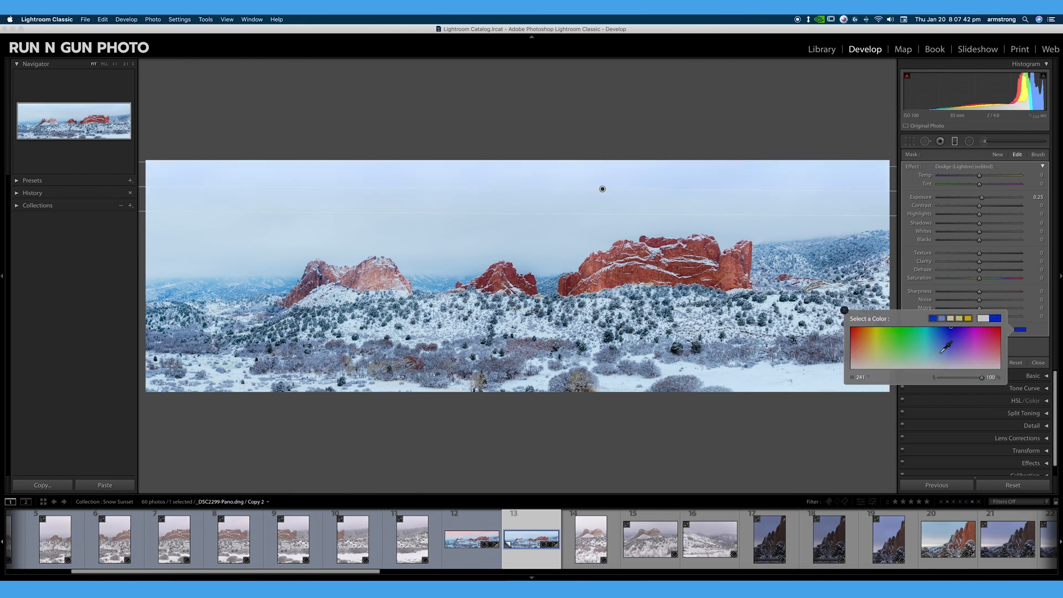
pyautogui.click(601, 189)
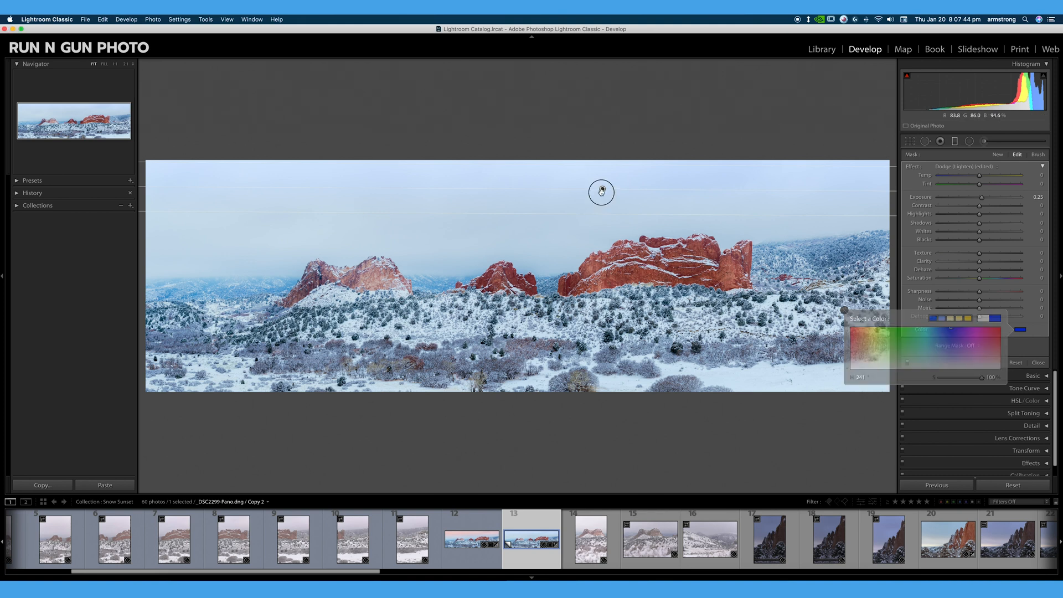
pyautogui.moveTo(603, 189)
pyautogui.mouseDown()
pyautogui.moveTo(606, 265)
pyautogui.moveTo(637, 177)
pyautogui.mouseUp()
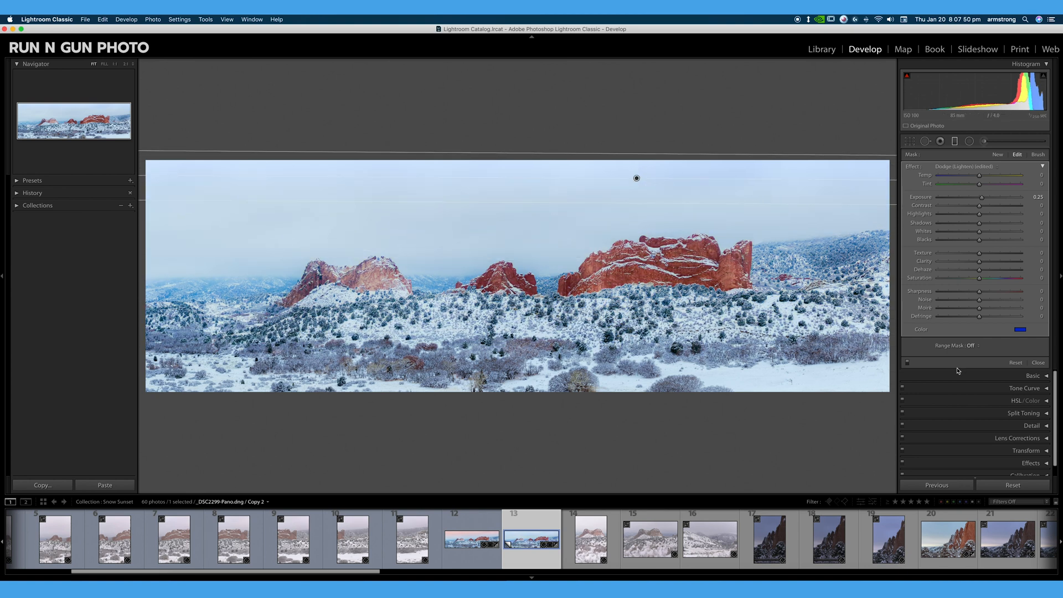
# Replace the filter's blue tint with exposure -1.20 and stretch its gradient down to the rocks.
pyautogui.doubleClick(923, 331)
pyautogui.moveTo(982, 199); pyautogui.dragTo(967, 198)
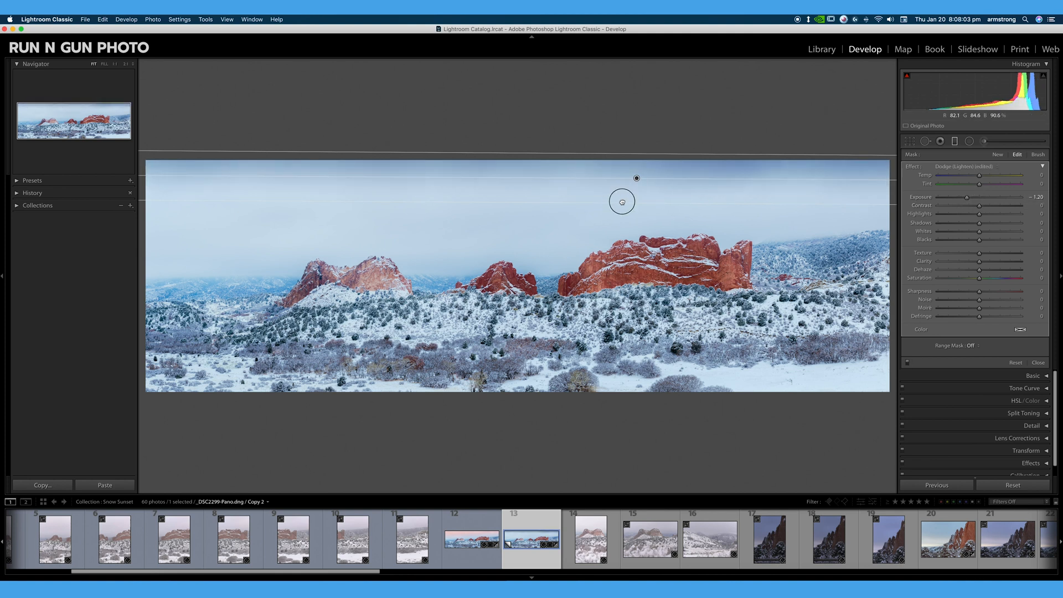
pyautogui.moveTo(622, 198); pyautogui.dragTo(622, 271)
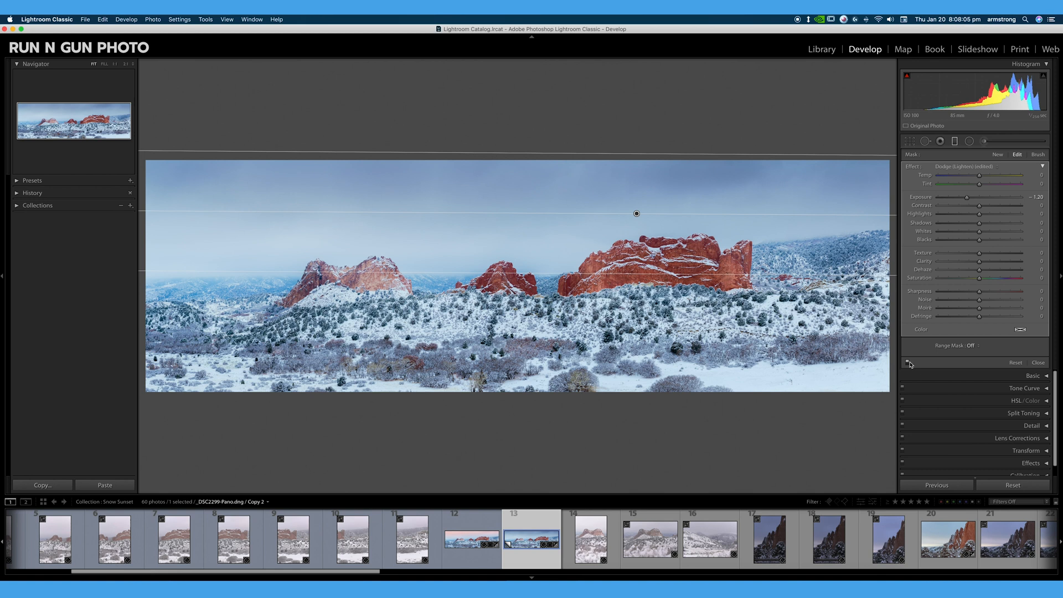
# Compare the photo with and without the graduated filter, and close the filter tool.
pyautogui.click(908, 363)
pyautogui.click(908, 363)
pyautogui.press('Return')
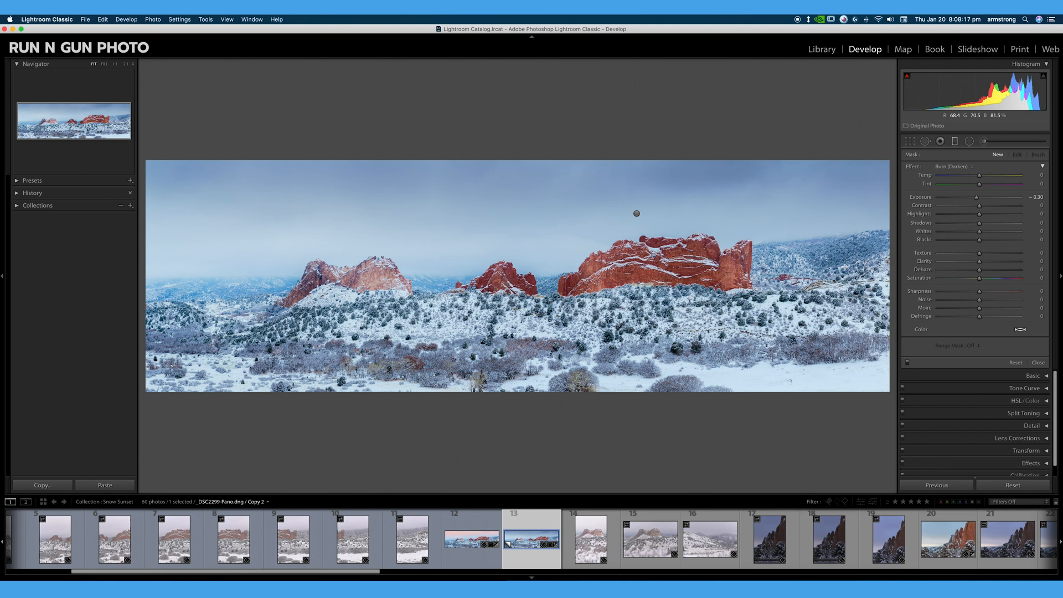
pyautogui.press('m')
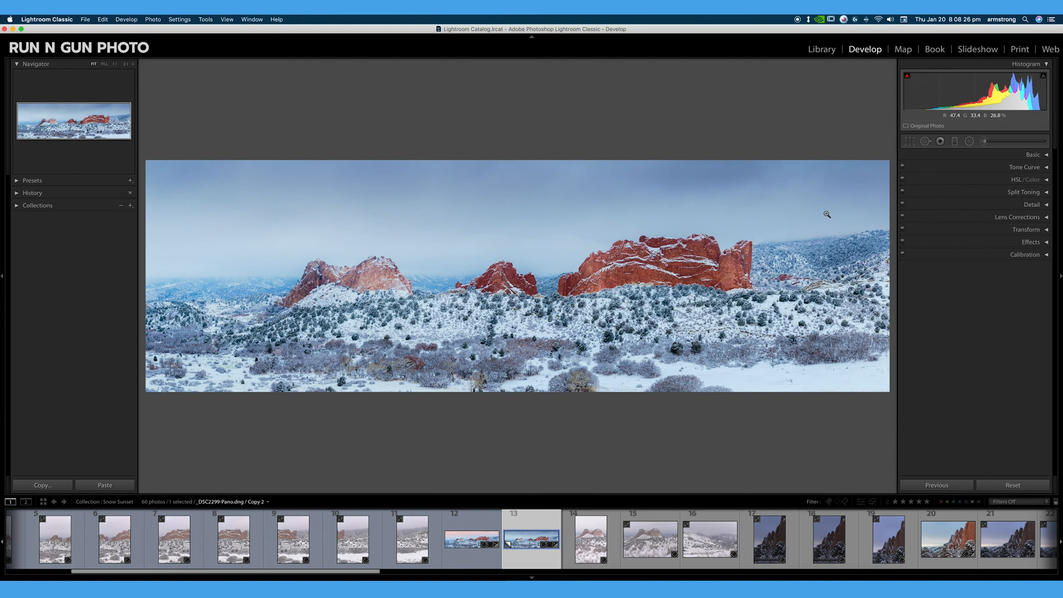
# Reselect the sky's graduated filter, move it slightly lower and darken it to exposure -1.75.
pyautogui.click(954, 141)
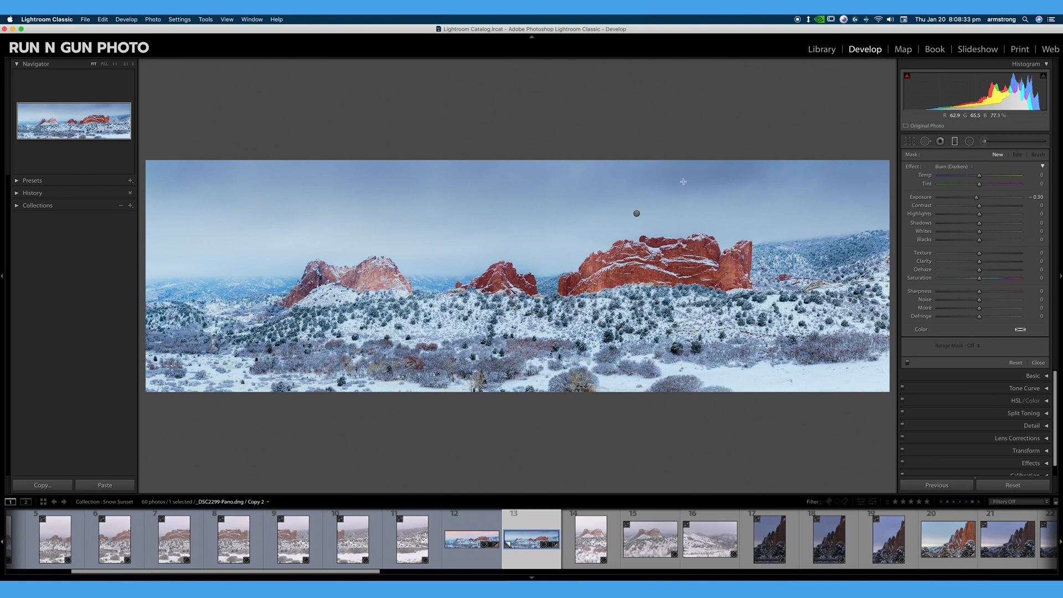
pyautogui.click(637, 213)
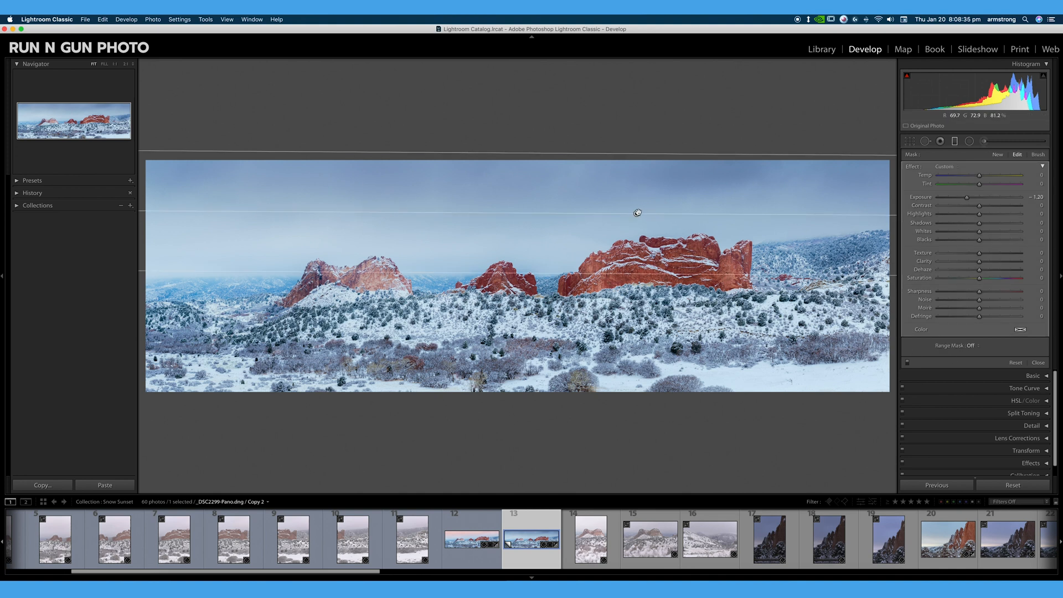
pyautogui.moveTo(637, 212); pyautogui.dragTo(614, 221)
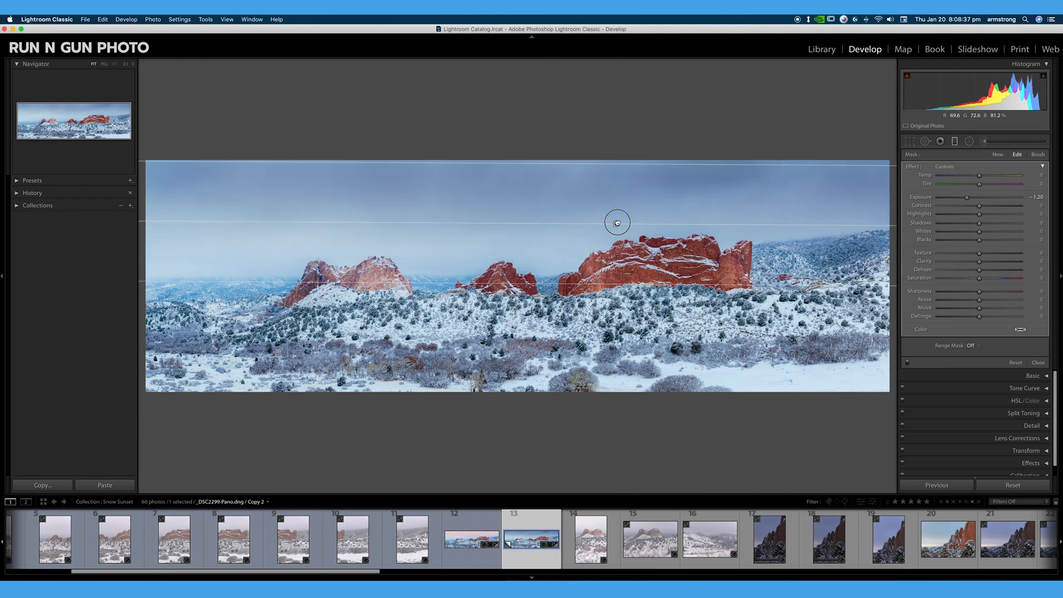
pyautogui.moveTo(616, 223)
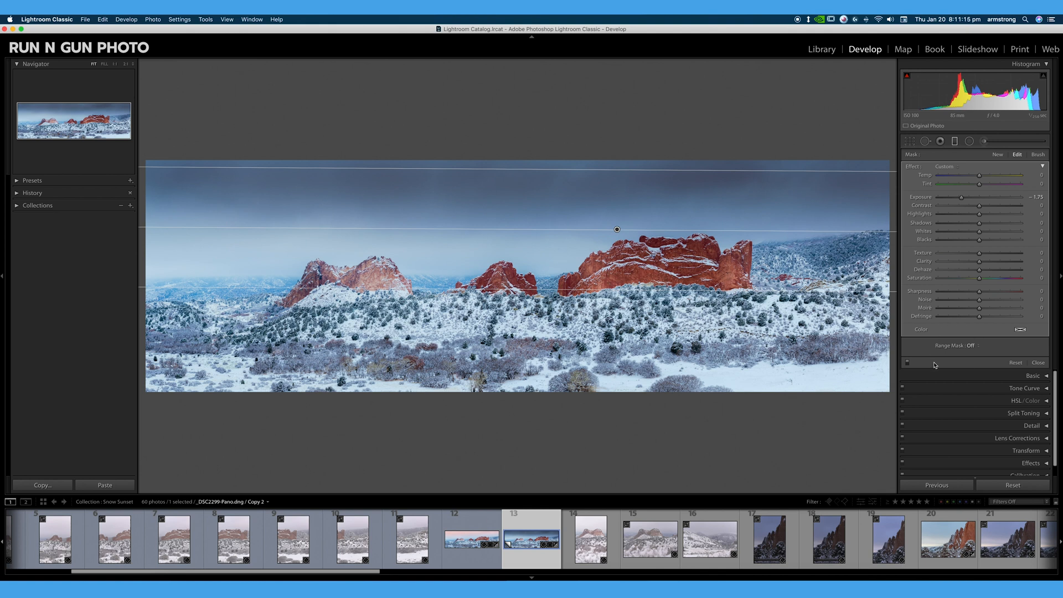
# Limit the sky filter with a Color range mask sampled from the large red rock.
pyautogui.click(975, 346)
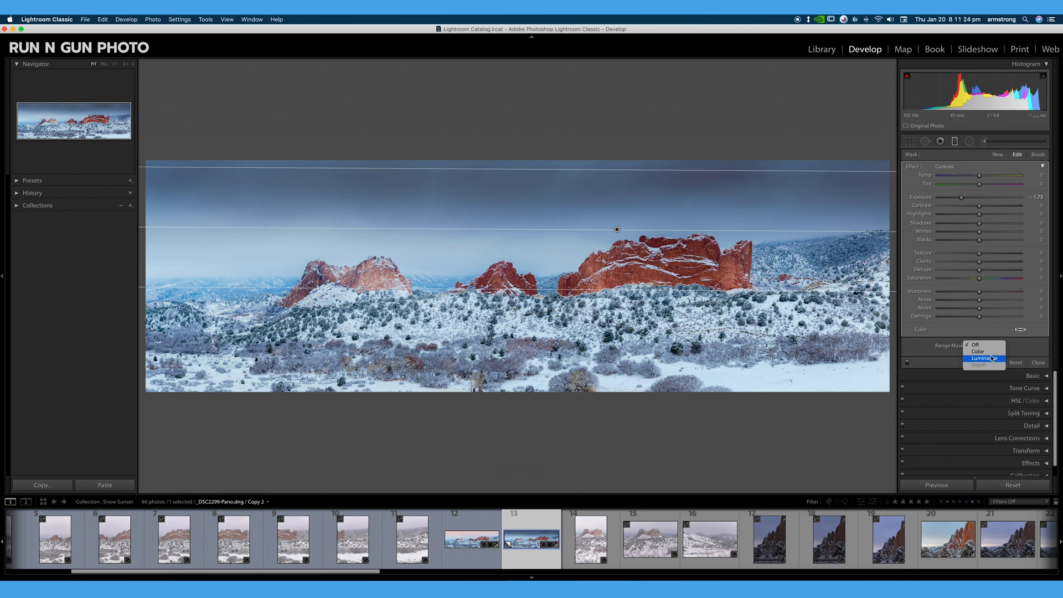
pyautogui.click(977, 352)
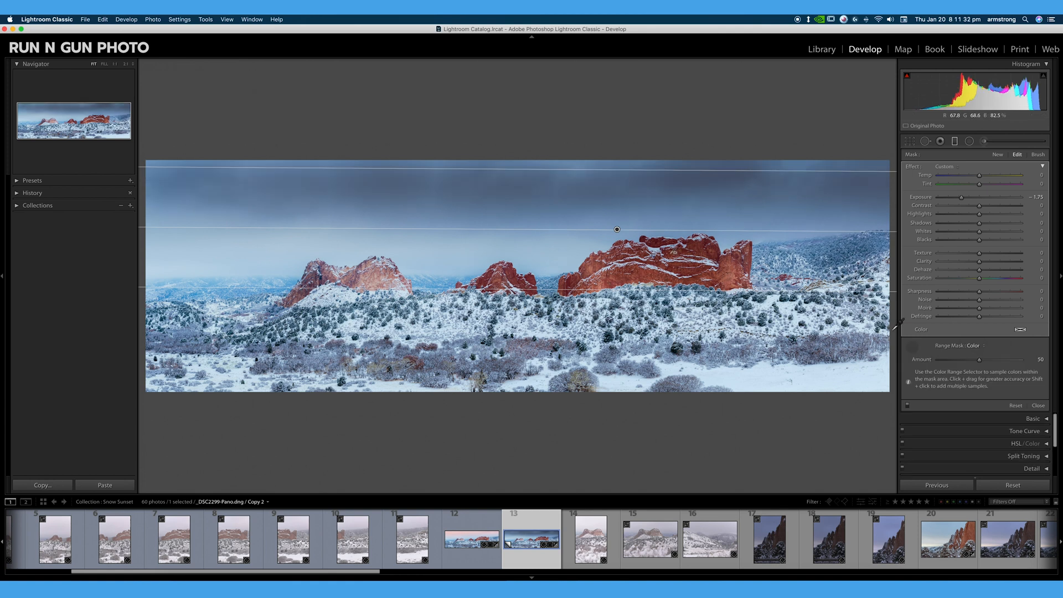
pyautogui.click(914, 349)
pyautogui.click(596, 261)
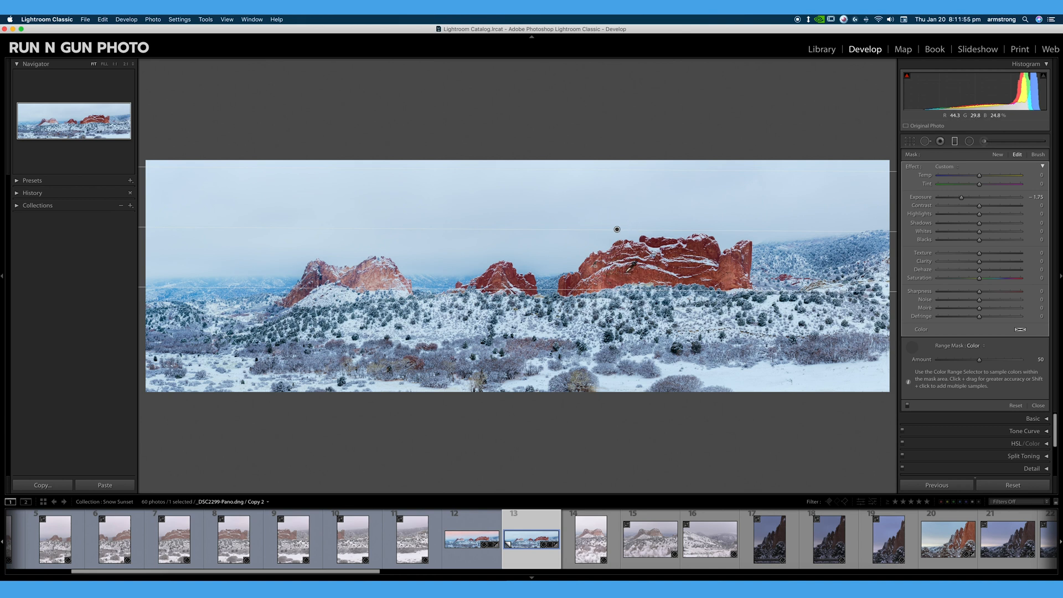
# Move the filter down onto the large rock and set the color range amount to 38.
pyautogui.click(912, 347)
pyautogui.moveTo(617, 230); pyautogui.dragTo(636, 252)
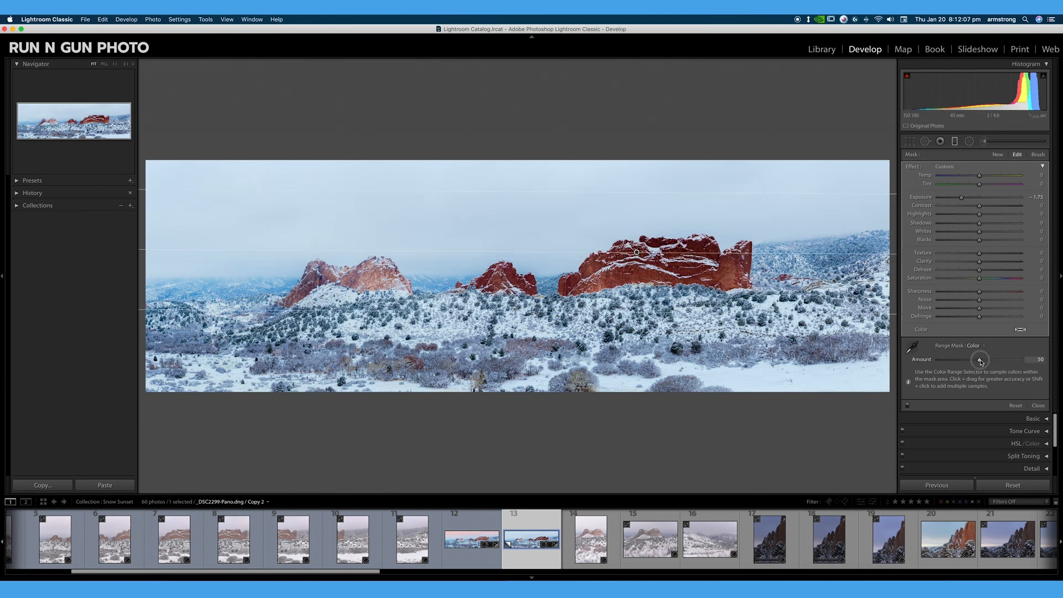
pyautogui.moveTo(980, 360)
pyautogui.mouseDown()
pyautogui.moveTo(1008, 360)
pyautogui.moveTo(936, 368)
pyautogui.moveTo(992, 374)
pyautogui.moveTo(942, 375)
pyautogui.moveTo(989, 372)
pyautogui.moveTo(970, 374)
pyautogui.mouseUp()
# Switch the range mask to Luminance and move the filter back up to the top edge of the rocks.
pyautogui.click(977, 346)
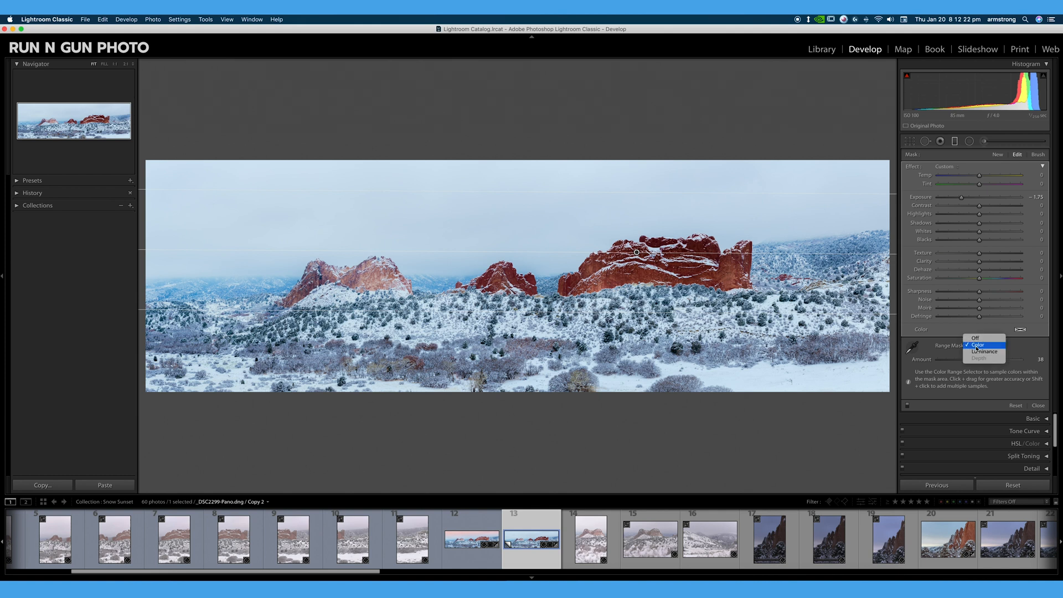
pyautogui.click(981, 351)
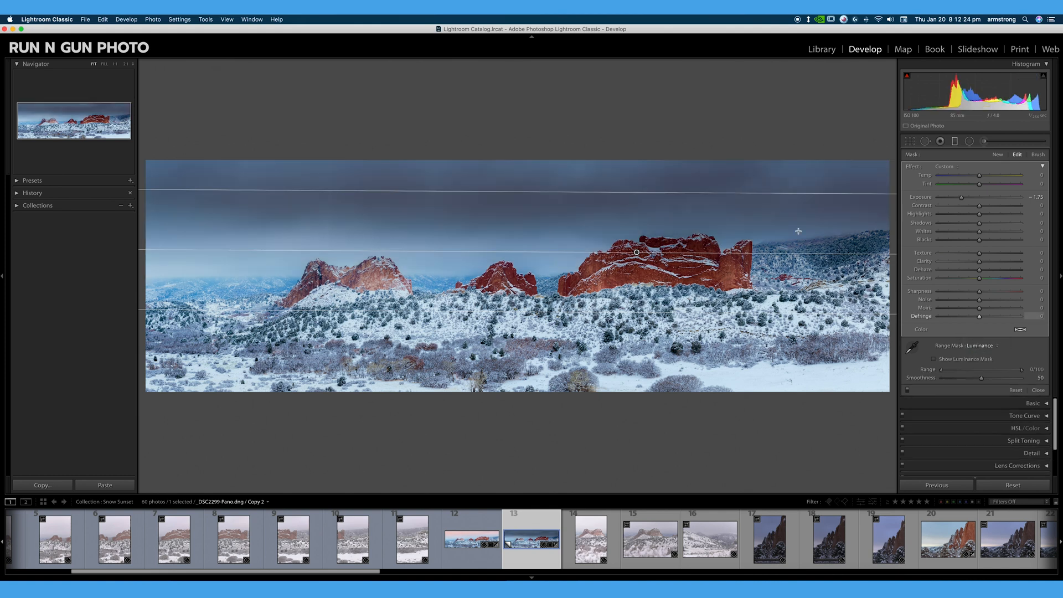
pyautogui.moveTo(637, 253); pyautogui.dragTo(640, 231)
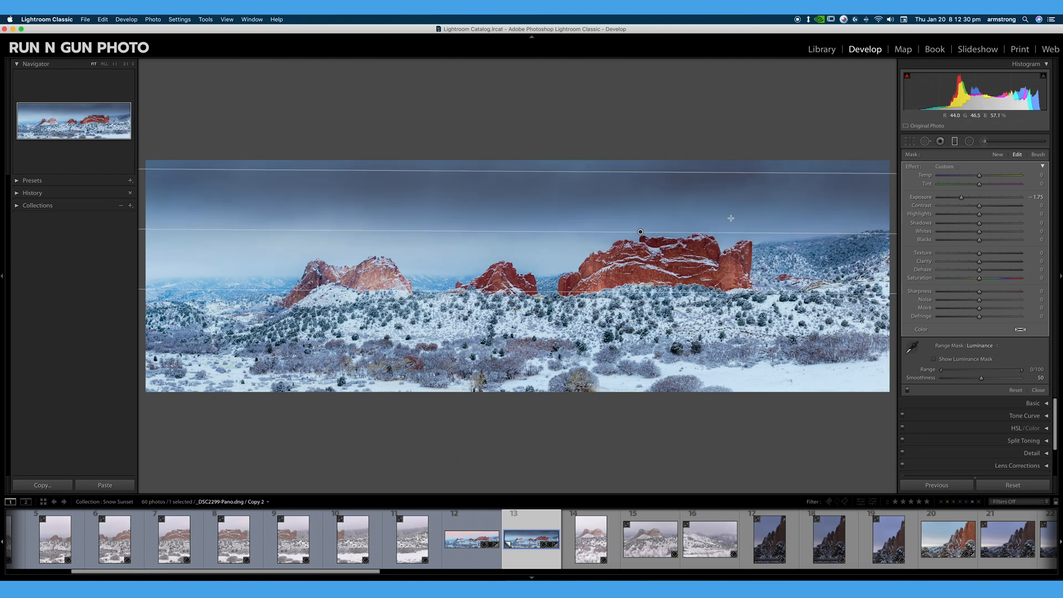
# Sample the sky for the luminance mask and set its range to 41/100.
pyautogui.click(912, 348)
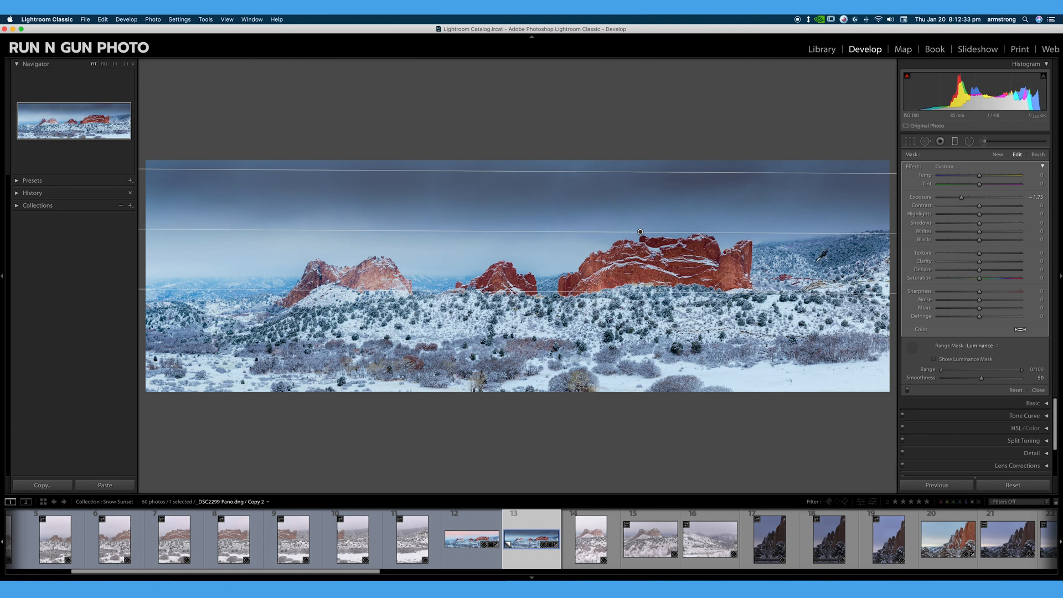
pyautogui.click(591, 198)
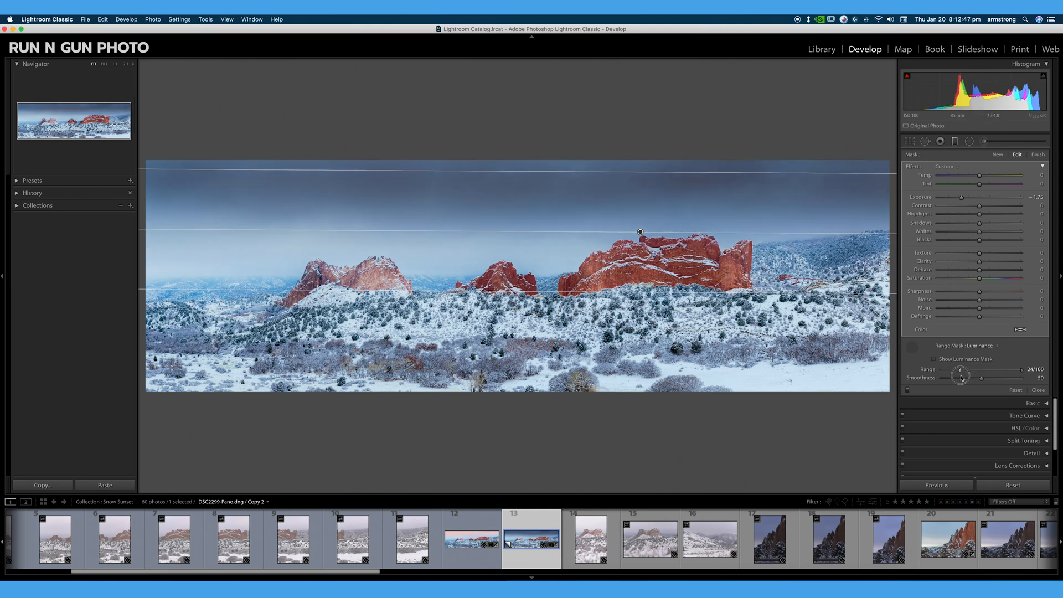
pyautogui.moveTo(974, 375)
pyautogui.mouseDown()
pyautogui.moveTo(990, 375)
pyautogui.moveTo(973, 375)
pyautogui.mouseUp()
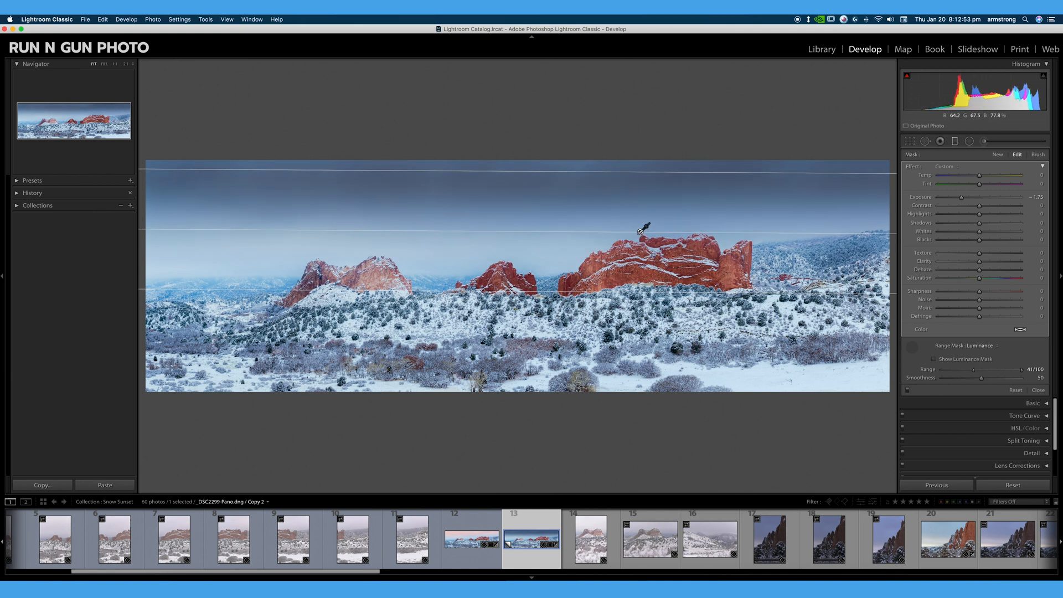
# Lower the filter over the rocks and set the luminance range to 65/91 with smoothness 56.
pyautogui.press('Escape')
pyautogui.moveTo(640, 232); pyautogui.dragTo(647, 249)
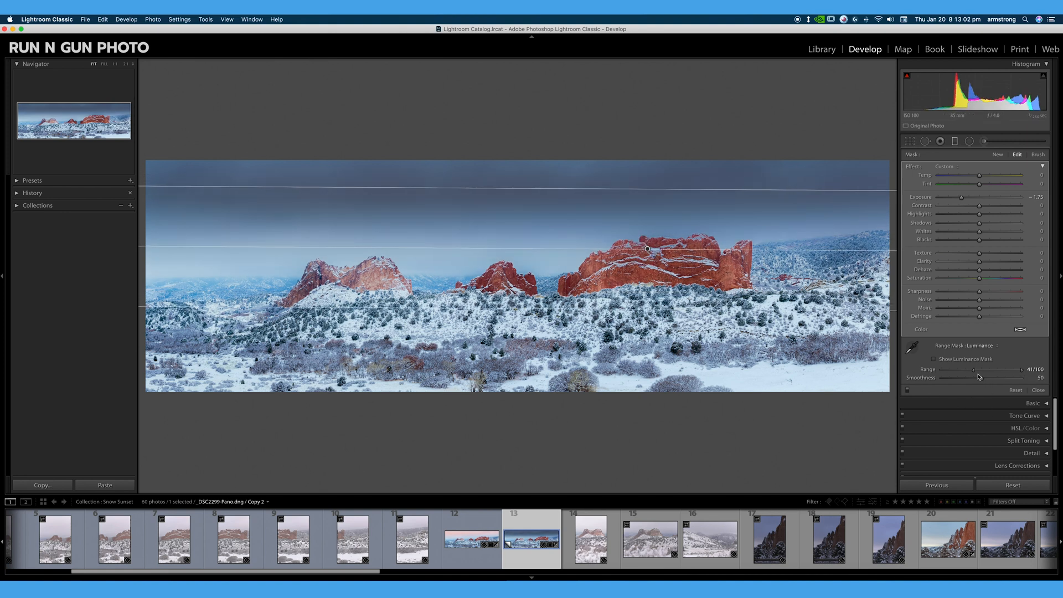
pyautogui.moveTo(974, 371)
pyautogui.mouseDown()
pyautogui.moveTo(1020, 373)
pyautogui.moveTo(961, 383)
pyautogui.moveTo(995, 385)
pyautogui.moveTo(985, 388)
pyautogui.mouseUp()
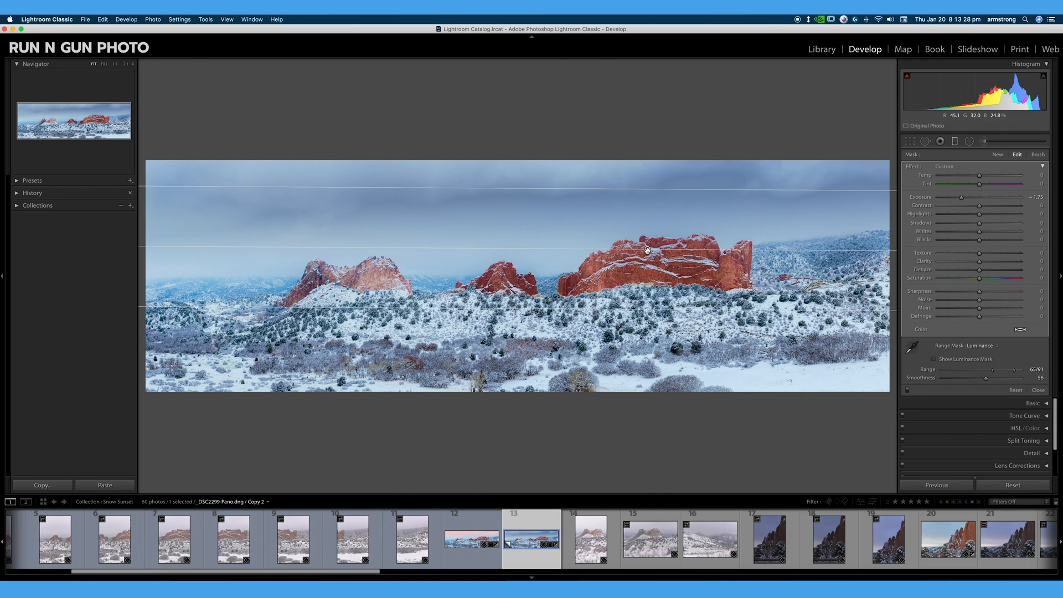
# Delete the graduated filter and draw a wide elliptical radial filter centred on the middle rock.
pyautogui.moveTo(647, 250)
pyautogui.press('Delete')
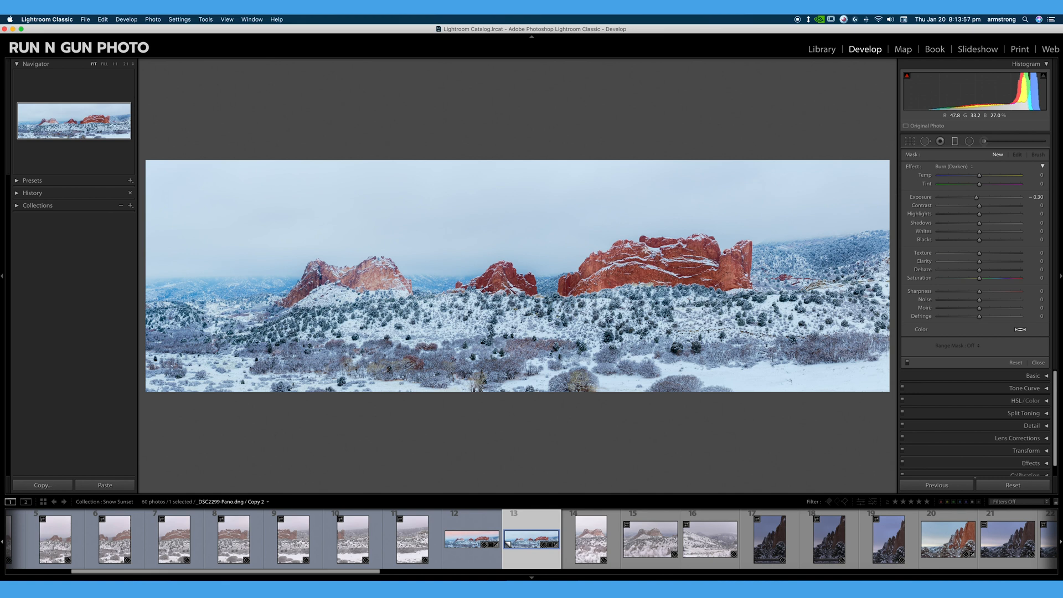
pyautogui.click(968, 142)
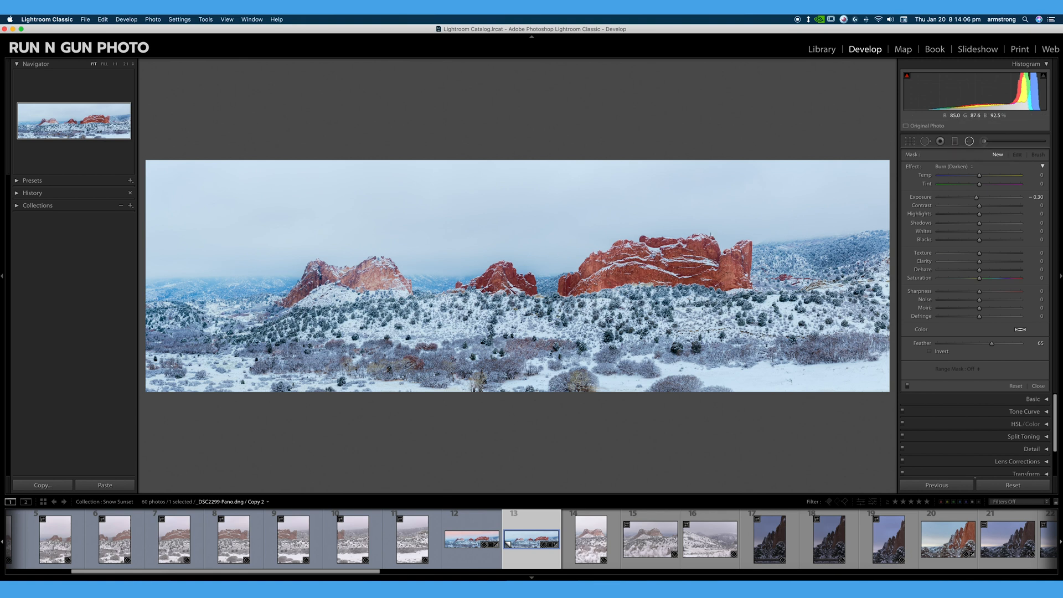
pyautogui.moveTo(722, 225); pyautogui.dragTo(527, 270)
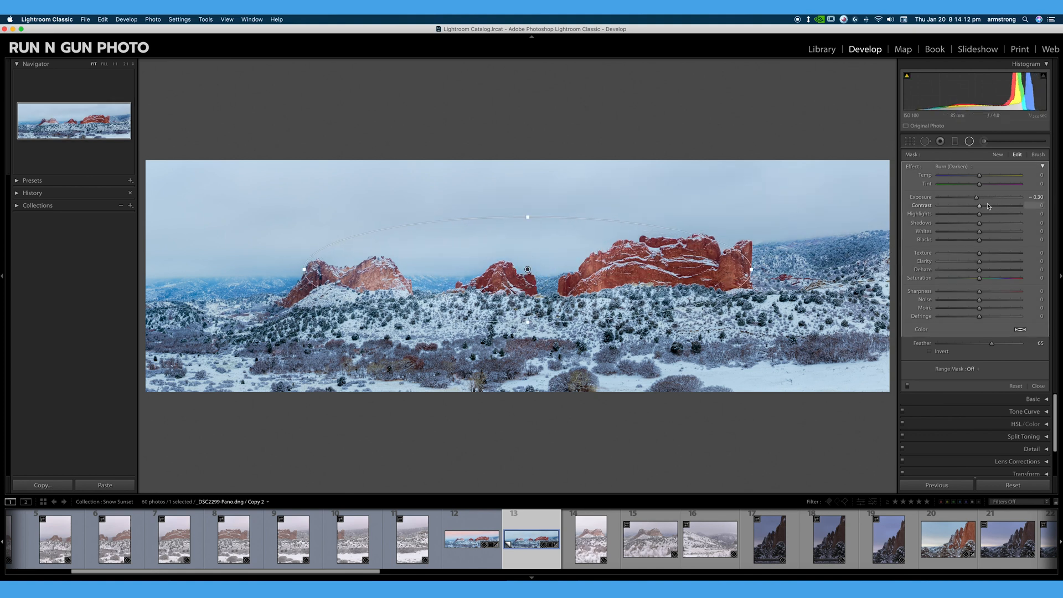
# Invert the radial filter and set its exposure to 0.52, whites to 17, clarity to 35 and saturation to 19.
pyautogui.moveTo(976, 197); pyautogui.dragTo(994, 206)
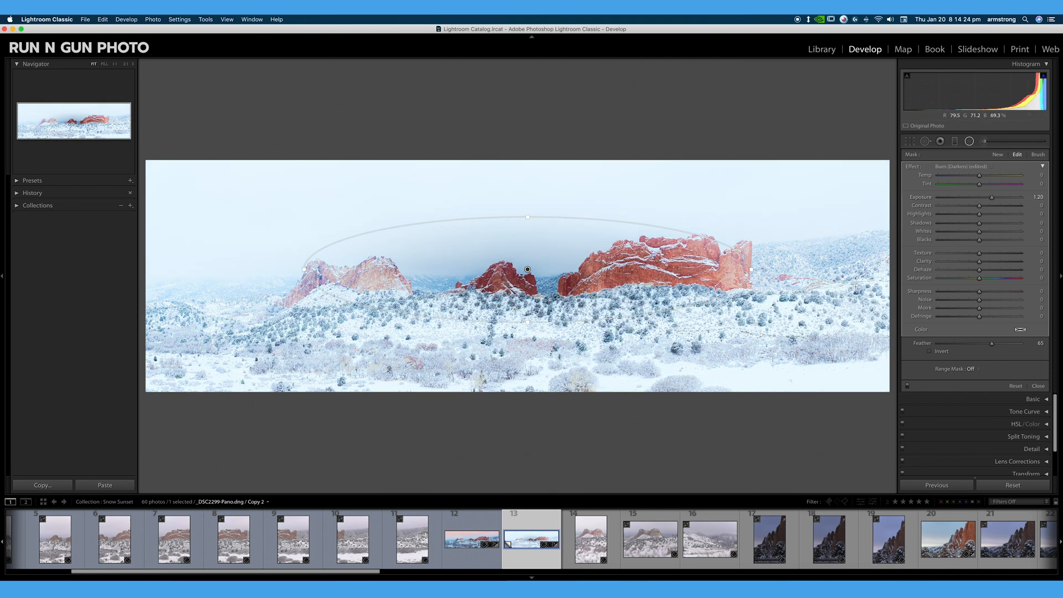
pyautogui.click(930, 352)
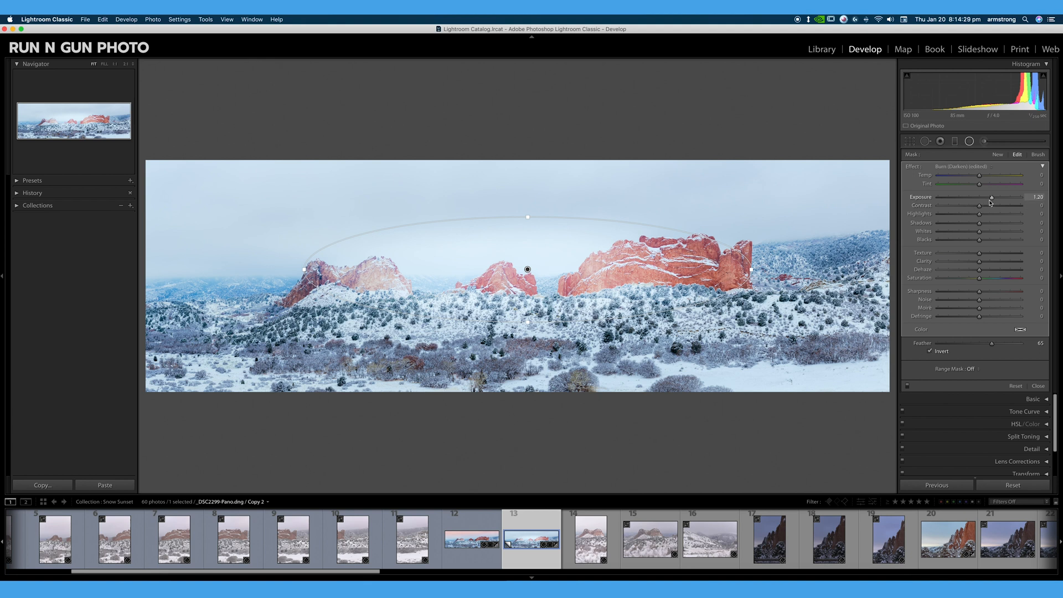
pyautogui.moveTo(993, 199); pyautogui.dragTo(989, 198)
pyautogui.moveTo(985, 201); pyautogui.dragTo(984, 198)
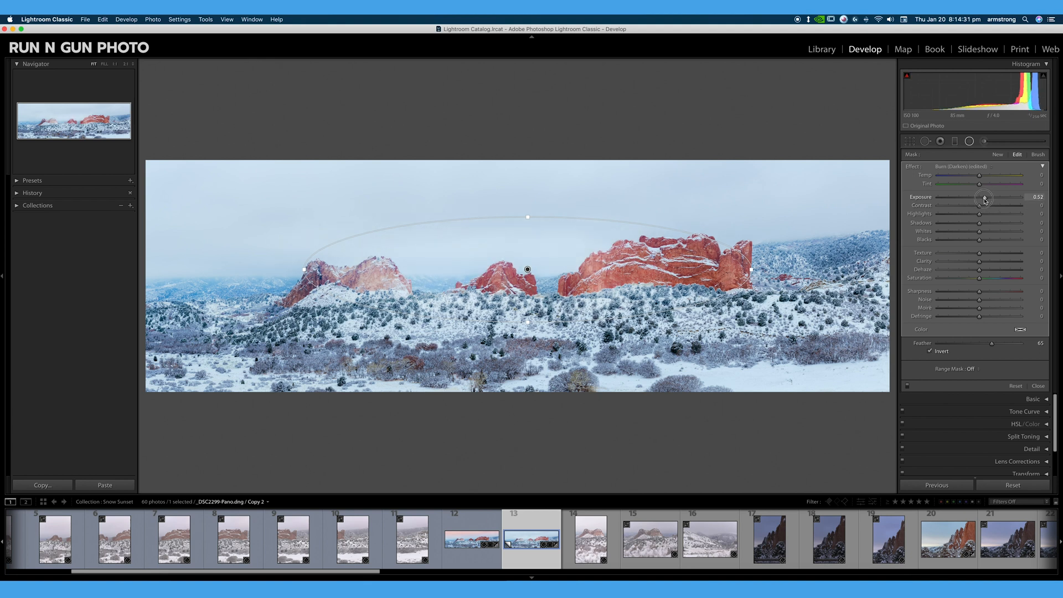
pyautogui.moveTo(979, 262); pyautogui.dragTo(986, 232)
pyautogui.moveTo(980, 281); pyautogui.dragTo(987, 279)
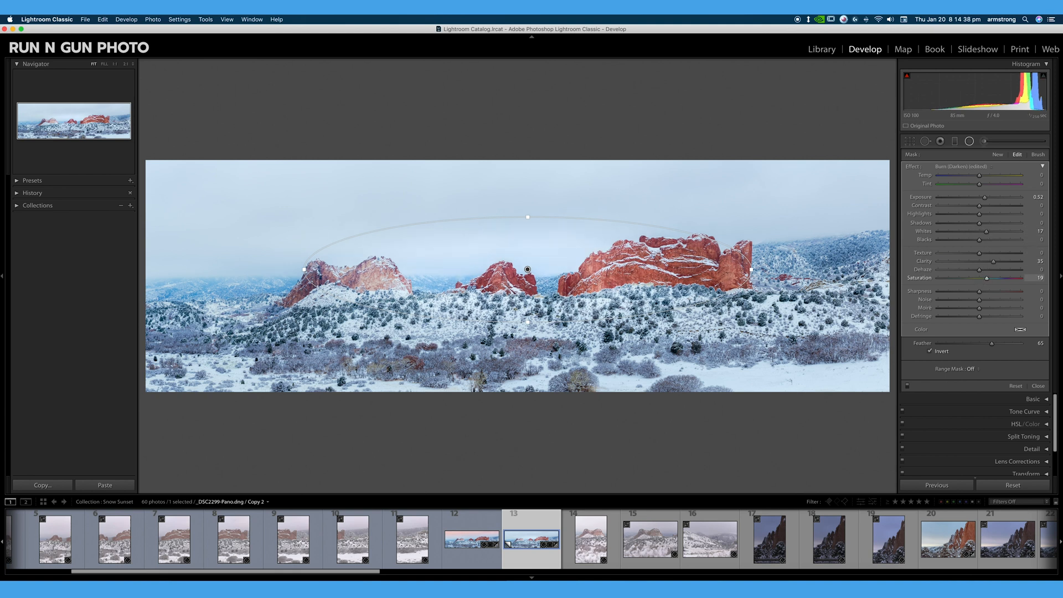
# Widen the radial filter past the rocks on both sides, set its feather to 71 and close the tool.
pyautogui.moveTo(751, 270); pyautogui.dragTo(786, 269)
pyautogui.moveTo(992, 345); pyautogui.dragTo(914, 350)
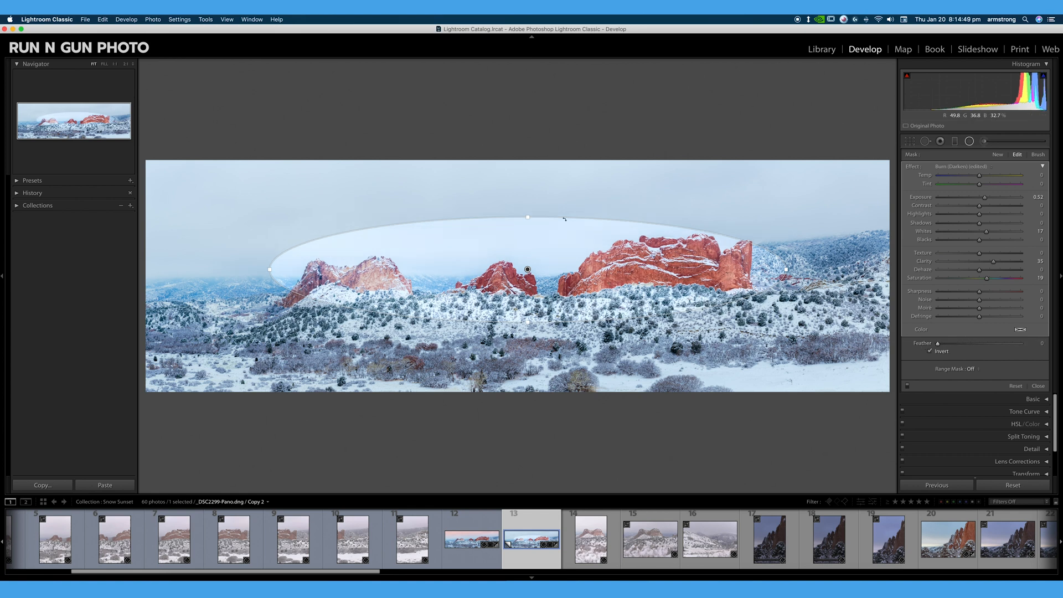
pyautogui.moveTo(937, 345); pyautogui.dragTo(999, 354)
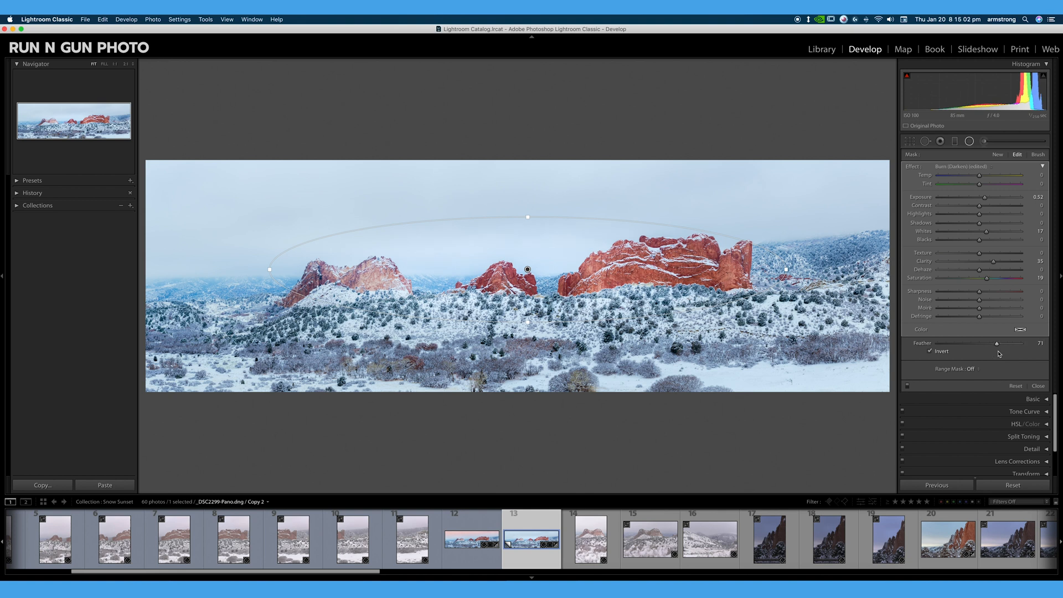
pyautogui.press('Return')
pyautogui.hotkey('shift', 'm')
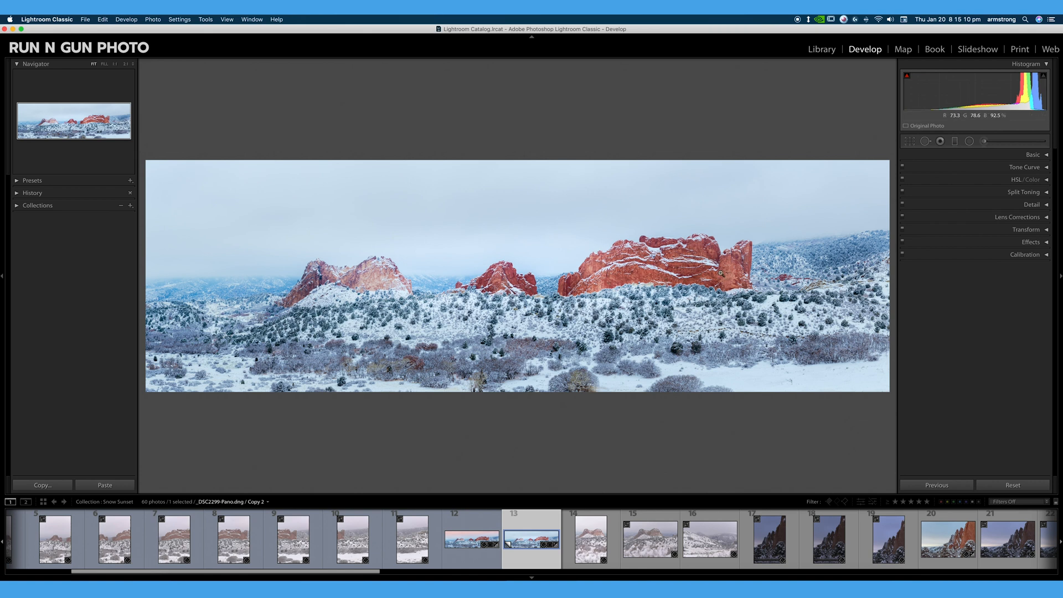
# Start the adjustment brush for the large rock, set its exposure to −0.90 and keep brush A active.
pyautogui.click(985, 141)
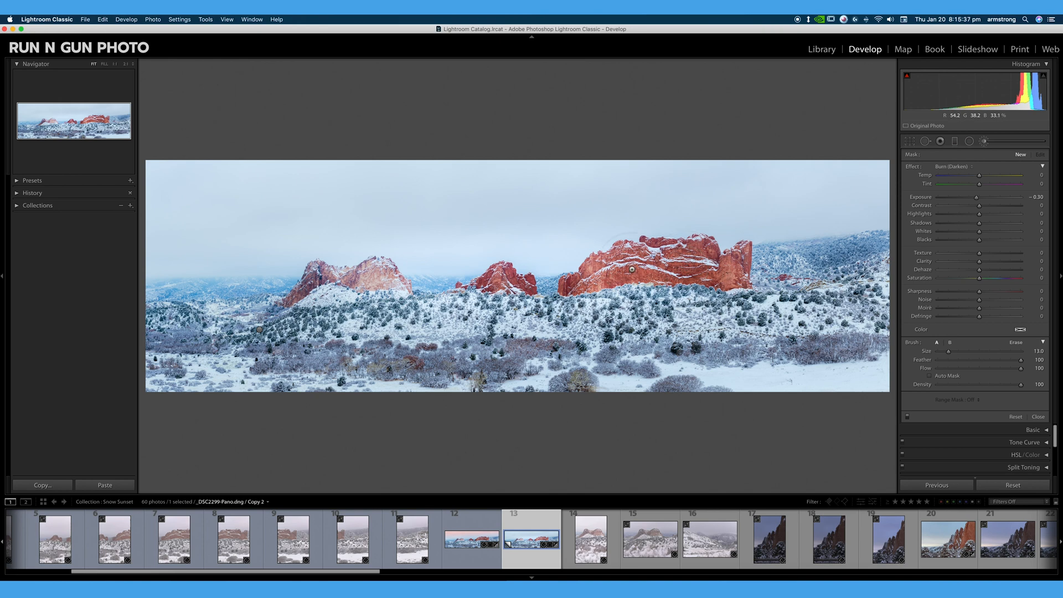
pyautogui.press('z')
pyautogui.moveTo(819, 232); pyautogui.dragTo(557, 241)
pyautogui.moveTo(822, 208); pyautogui.dragTo(440, 274)
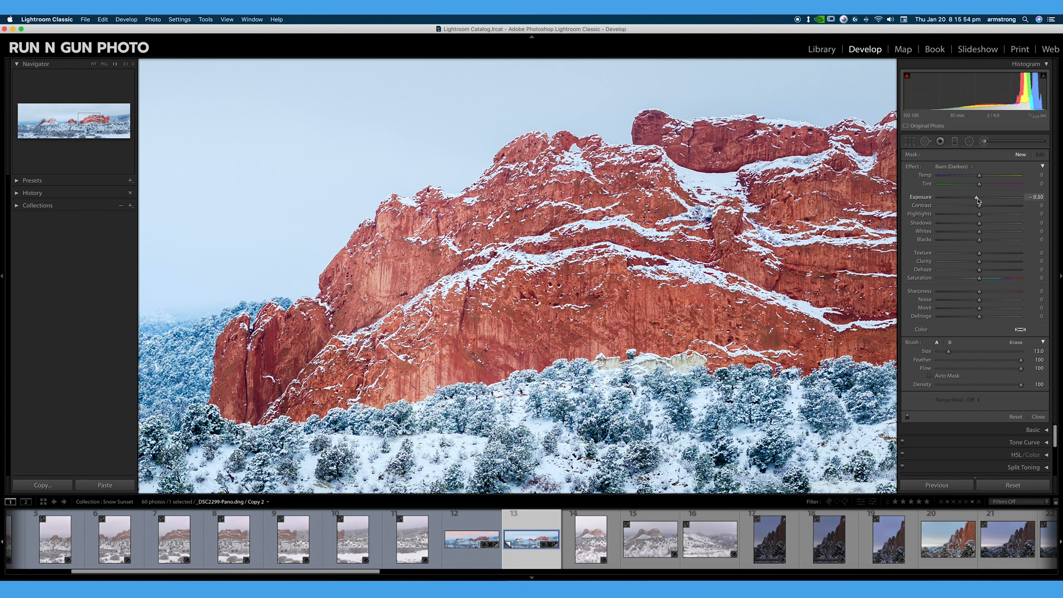
pyautogui.moveTo(977, 201); pyautogui.dragTo(971, 203)
pyautogui.click(937, 342)
pyautogui.click(950, 343)
pyautogui.click(938, 344)
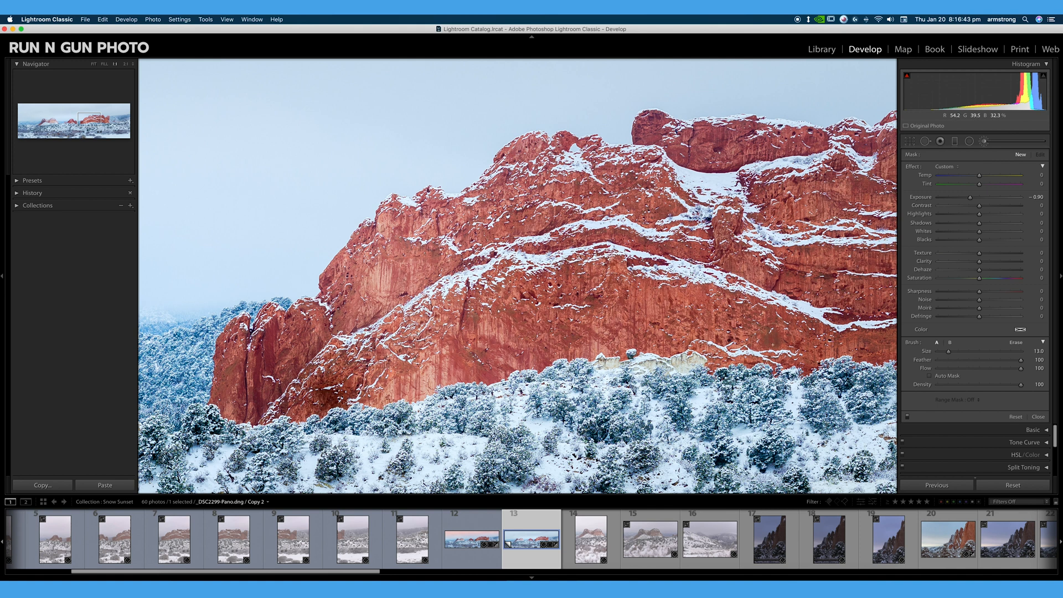
# Paint a stroke across the lower face of the large rock and set its exposure to −0.25.
pyautogui.moveTo(331, 395)
pyautogui.mouseDown()
pyautogui.moveTo(382, 343)
pyautogui.moveTo(476, 293)
pyautogui.moveTo(614, 277)
pyautogui.moveTo(758, 325)
pyautogui.mouseUp()
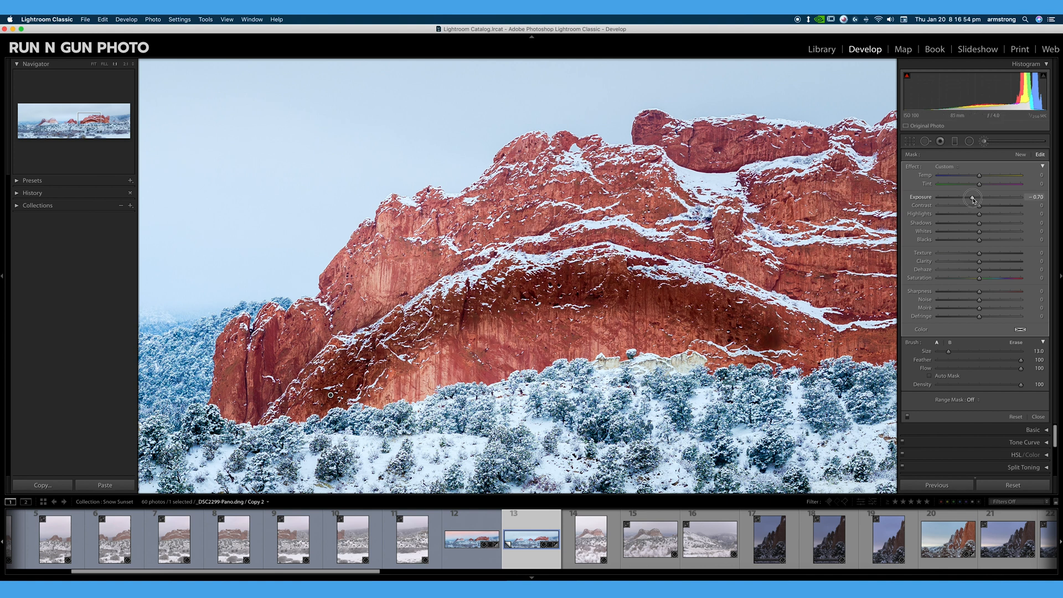
pyautogui.moveTo(971, 200); pyautogui.dragTo(978, 204)
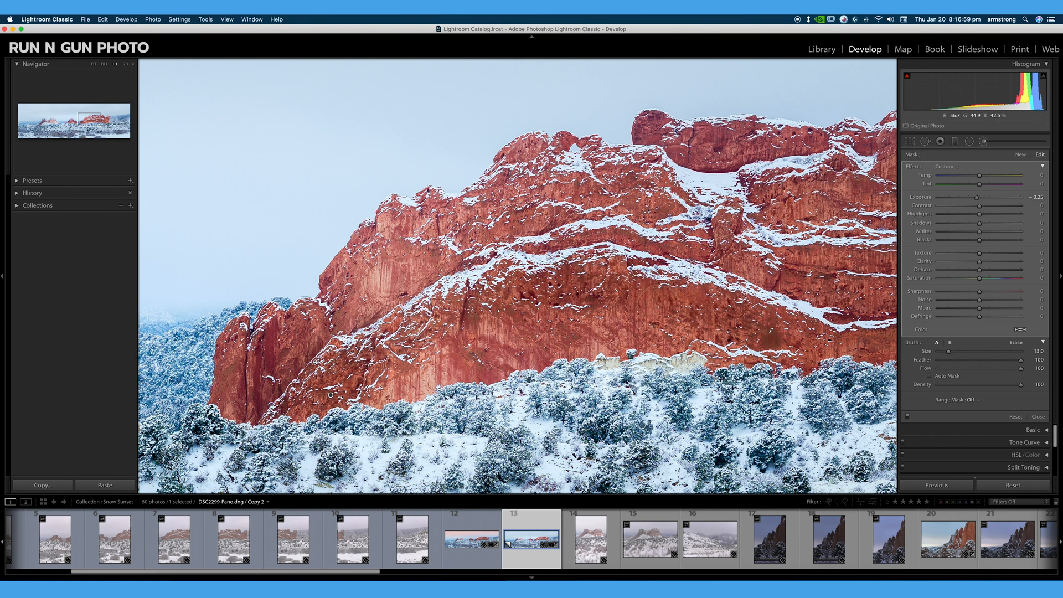
pyautogui.press('z')
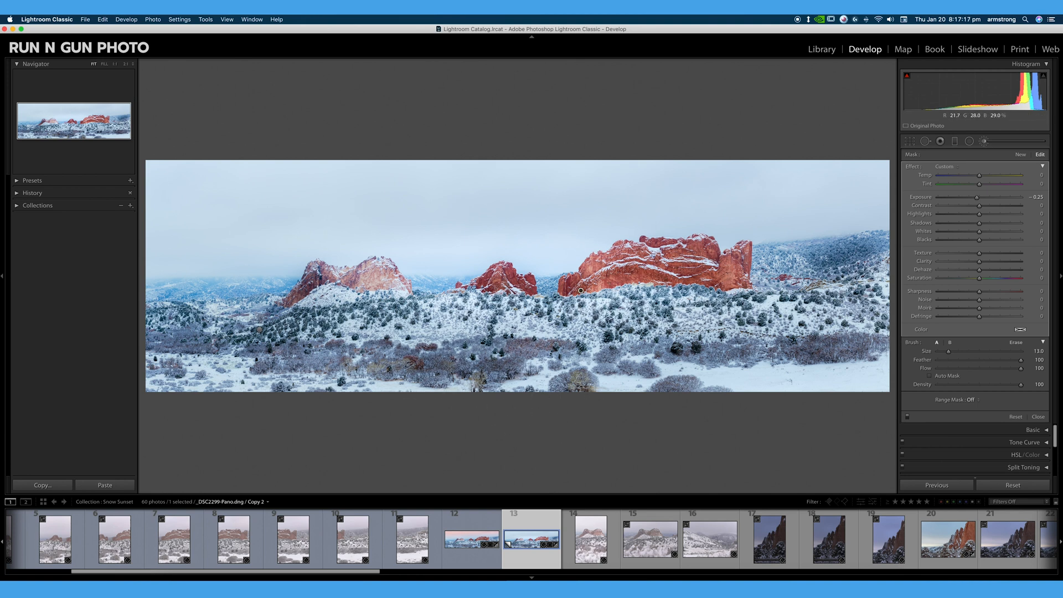
# Start a new brush mask with exposure 0.66 and dab it on the large rock and several spots in the snowy foreground.
pyautogui.press('Return')
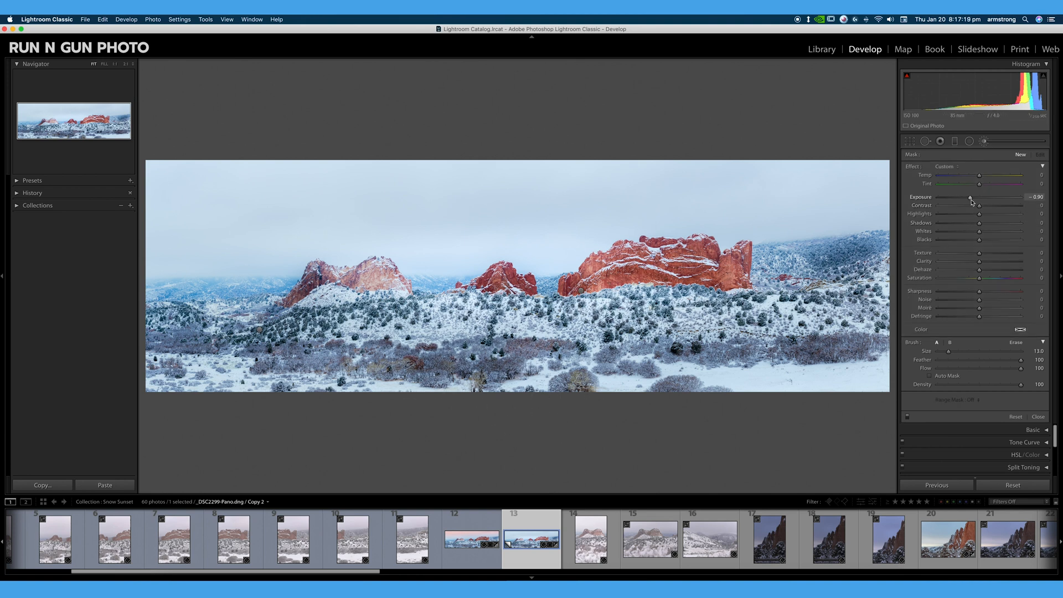
pyautogui.moveTo(972, 200); pyautogui.dragTo(989, 203)
pyautogui.click(606, 272)
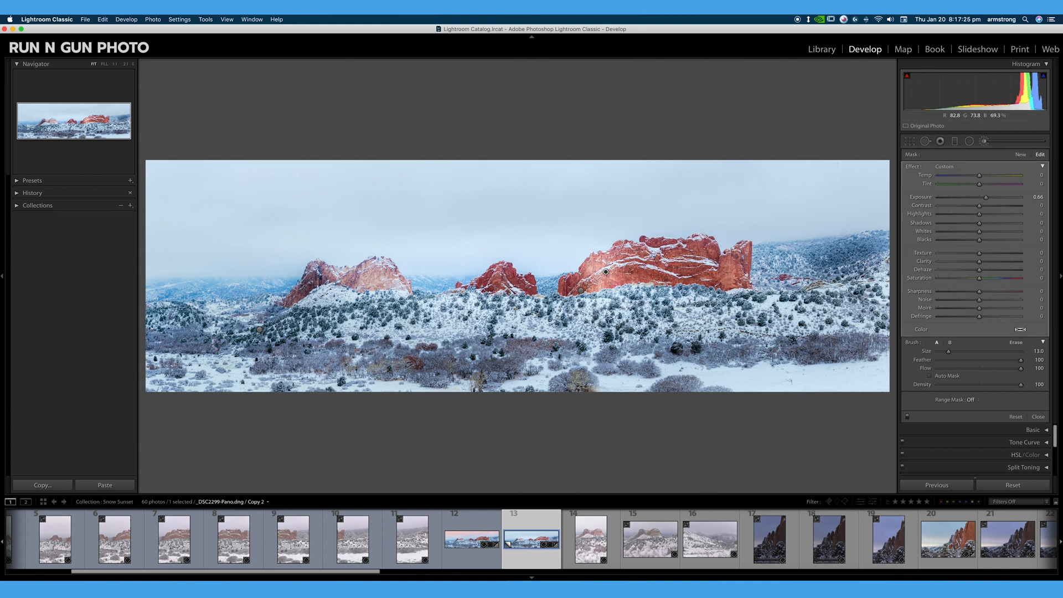
pyautogui.moveTo(816, 320); pyautogui.dragTo(845, 313)
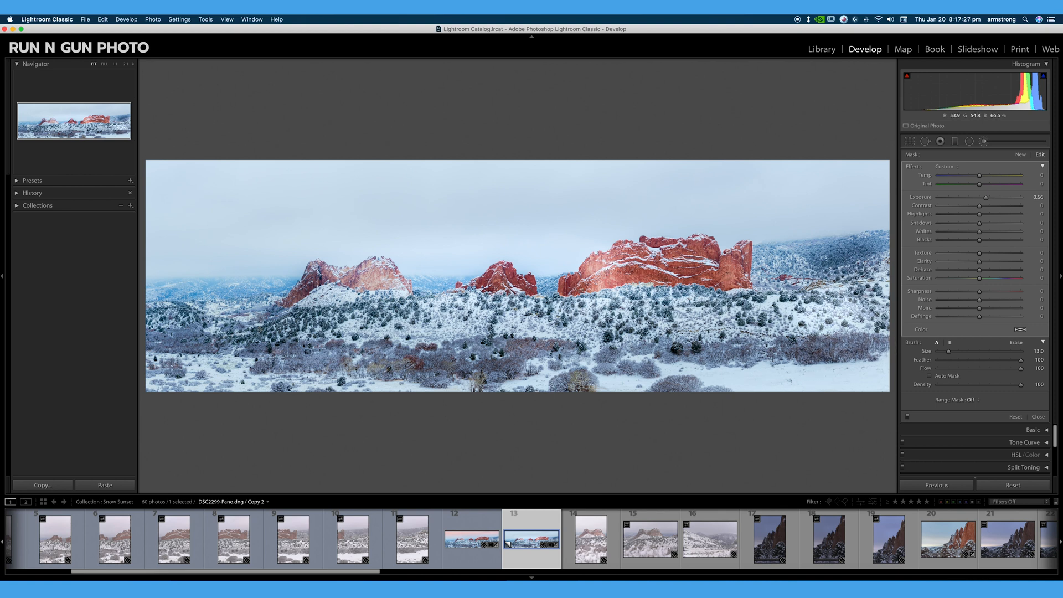
pyautogui.click(443, 322)
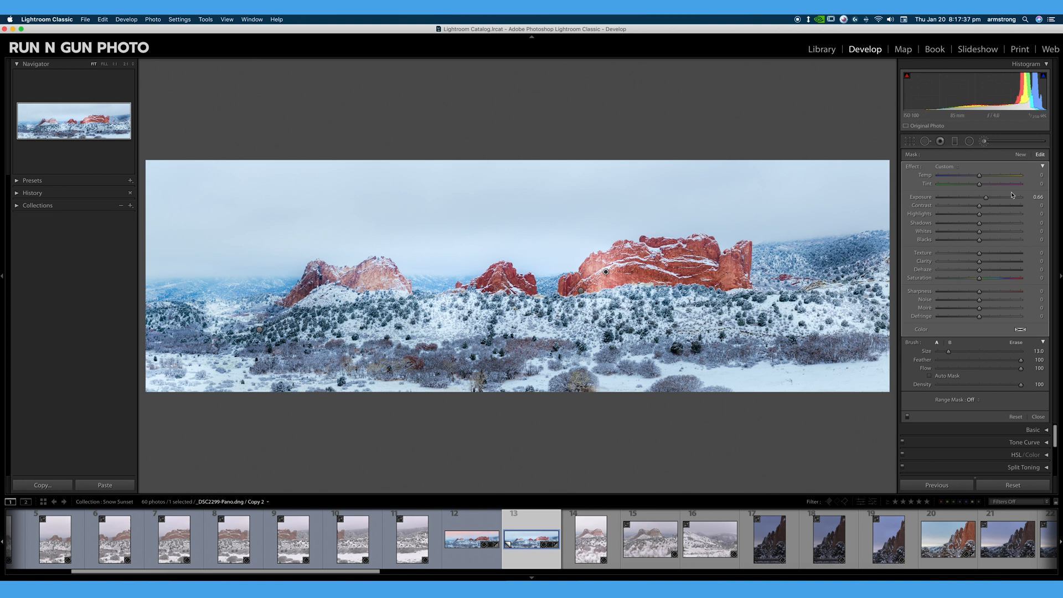
# Compare the photo with brush adjustments off and on, display the brightening mask's overlay and delete that mask.
pyautogui.click(975, 400)
pyautogui.click(907, 417)
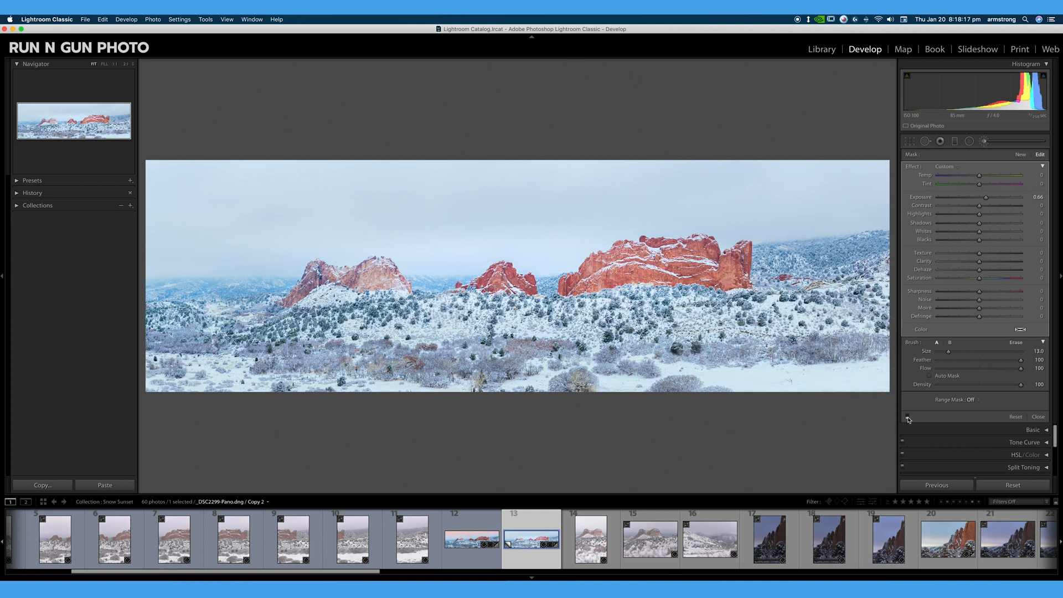
pyautogui.click(907, 417)
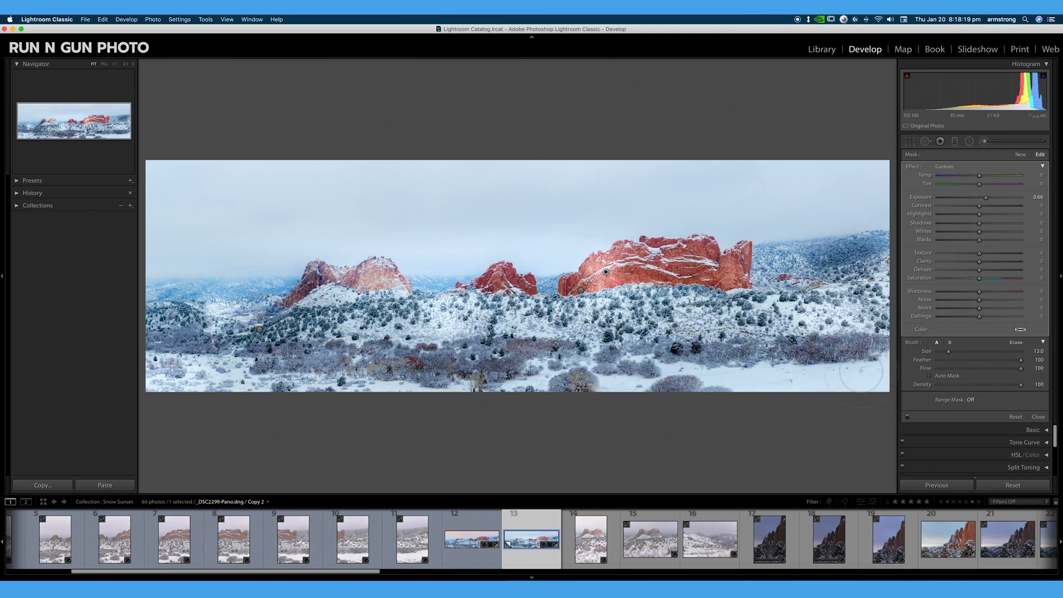
pyautogui.moveTo(605, 273)
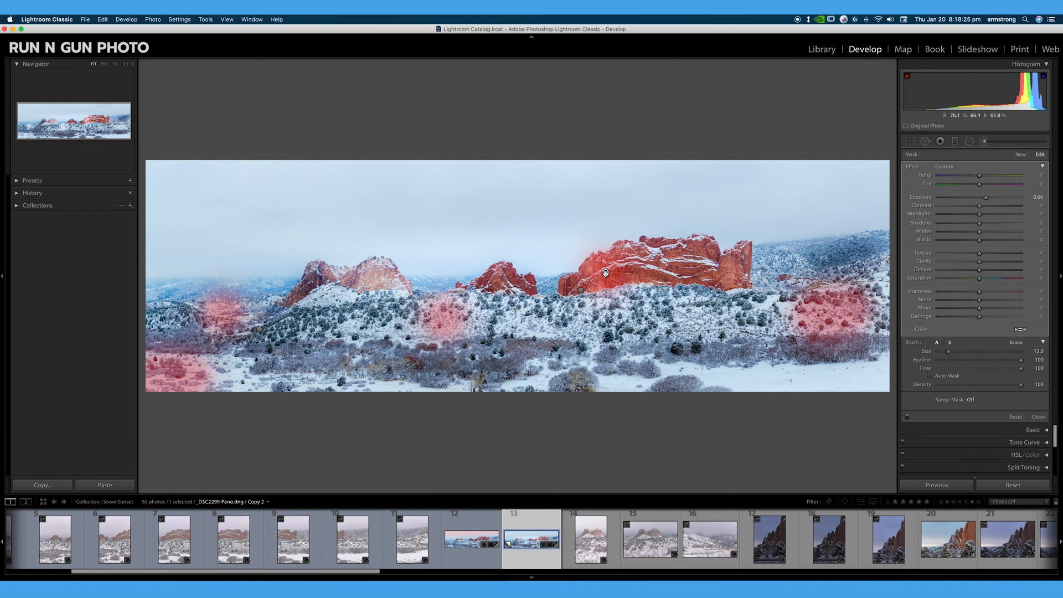
pyautogui.press('o')
pyautogui.press('Delete')
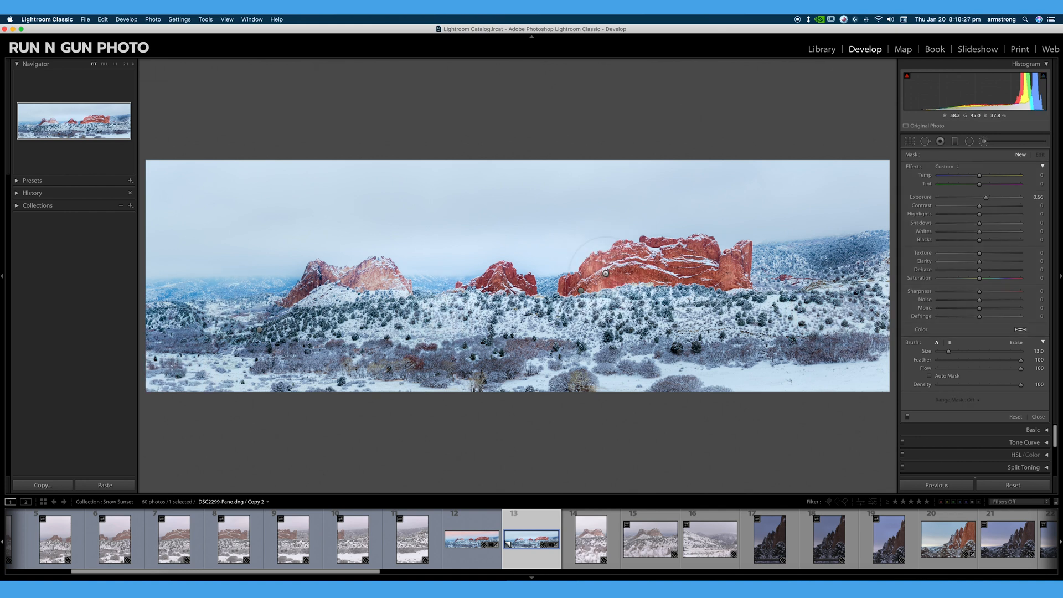
# Load the Texture effect preset for the adjustment brush.
pyautogui.click(581, 291)
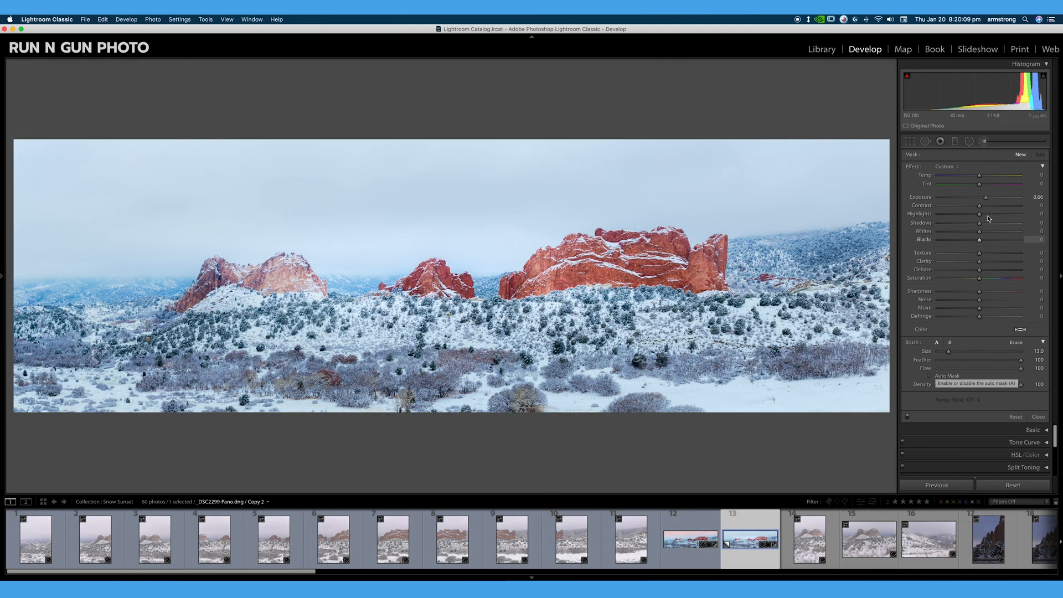
pyautogui.click(949, 168)
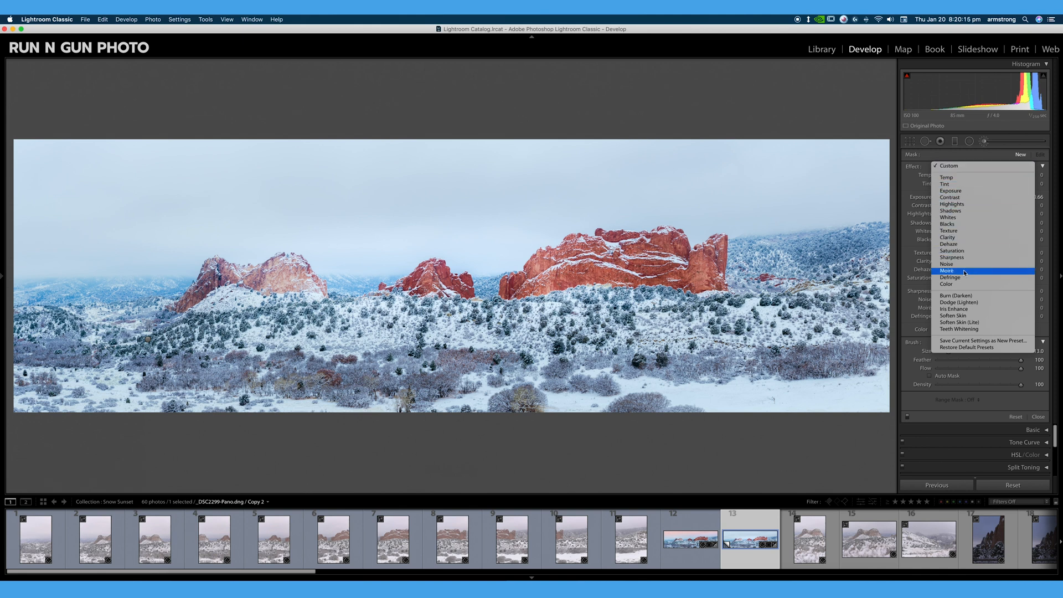
pyautogui.click(970, 231)
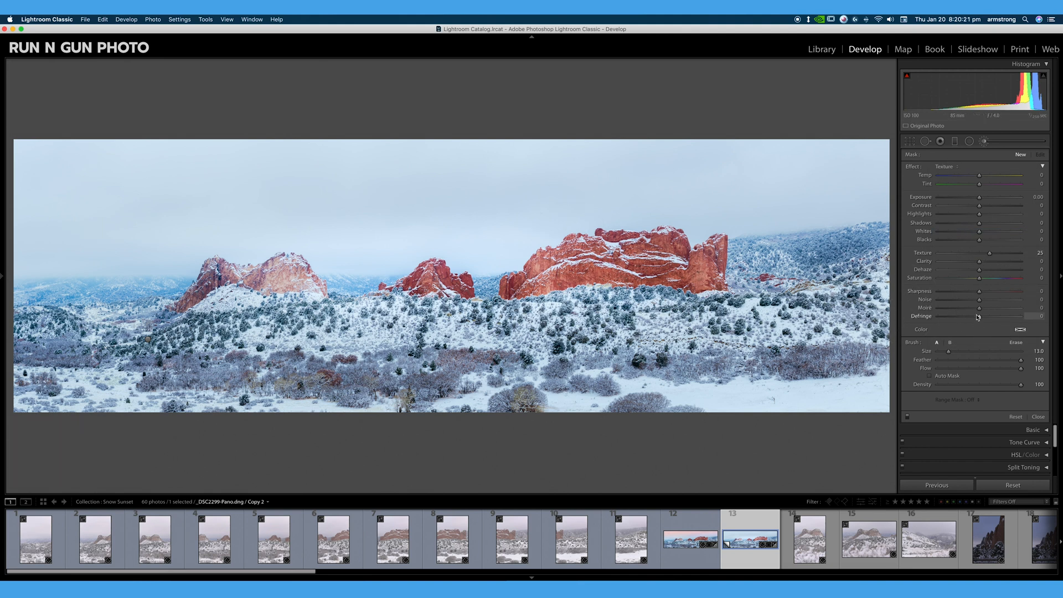
pyautogui.click(956, 167)
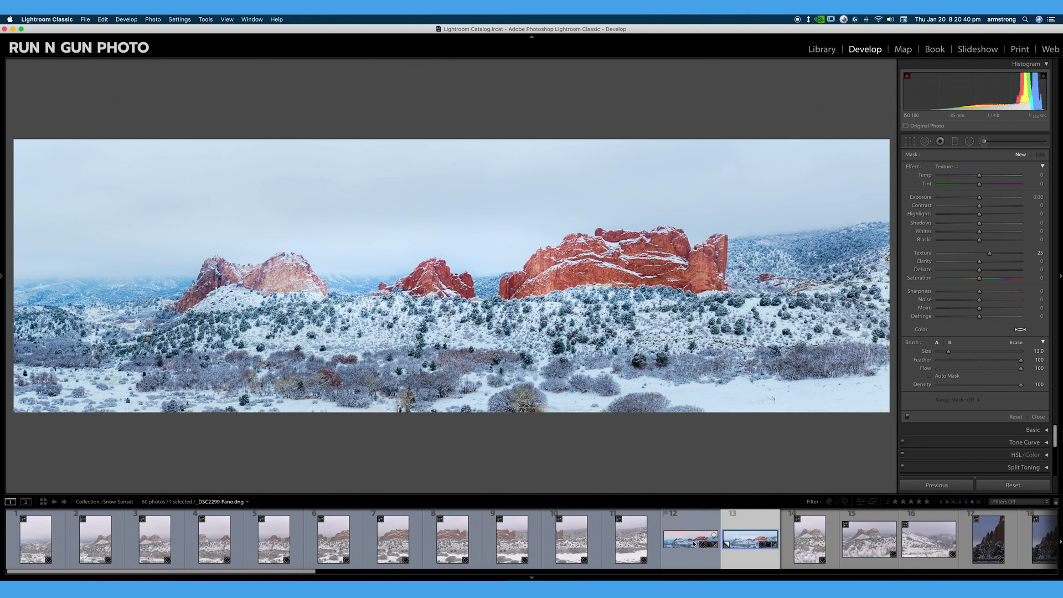
# Switch to the pink-sky panorama and examine its foreground brush mask with the overlay and with brush adjustments off and on.
pyautogui.click(693, 543)
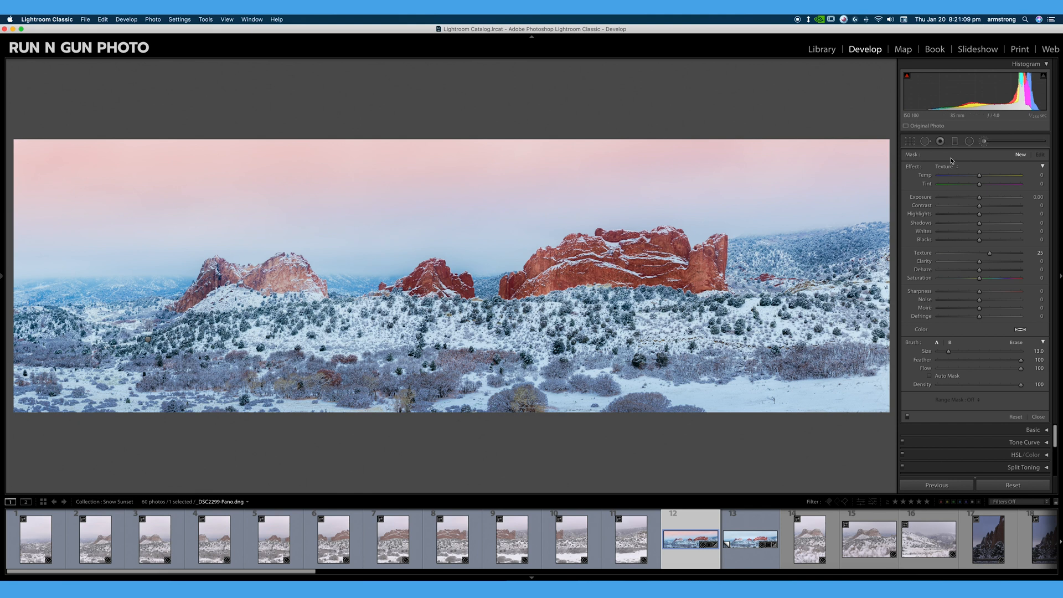
pyautogui.click(148, 340)
pyautogui.press('o')
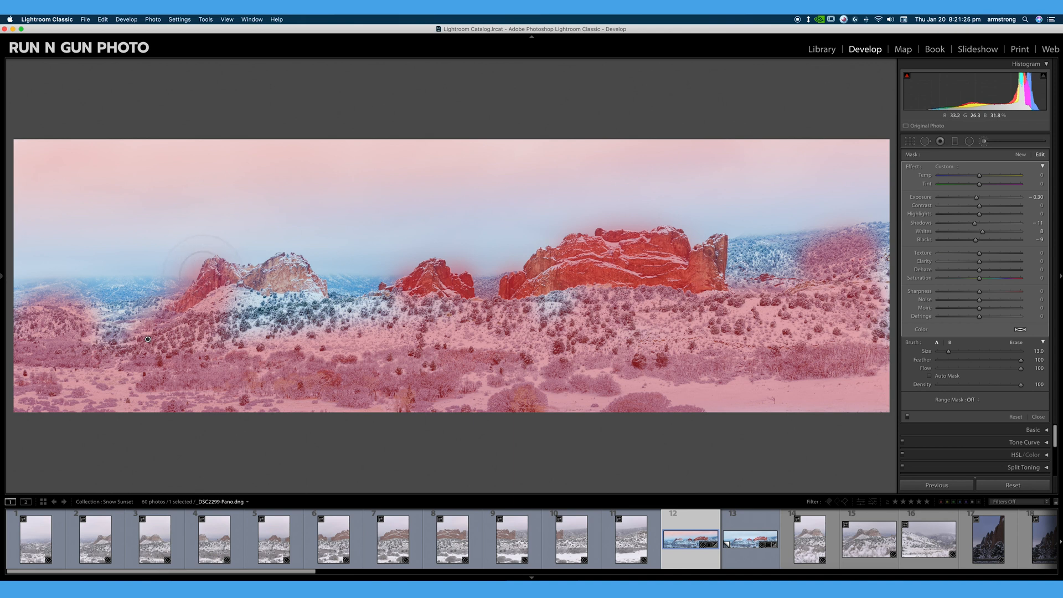
pyautogui.press('o')
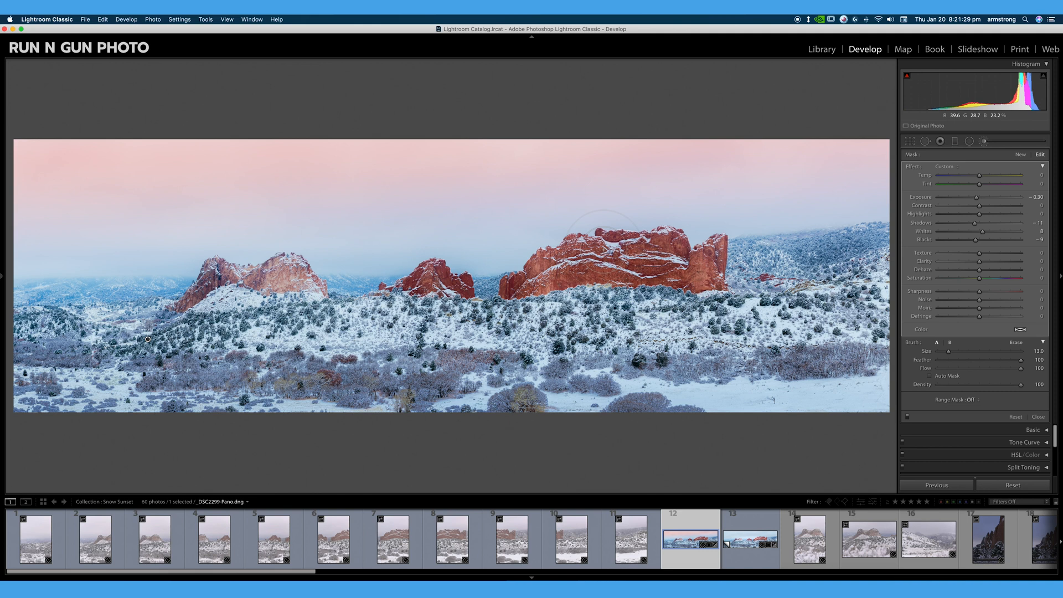
pyautogui.click(908, 419)
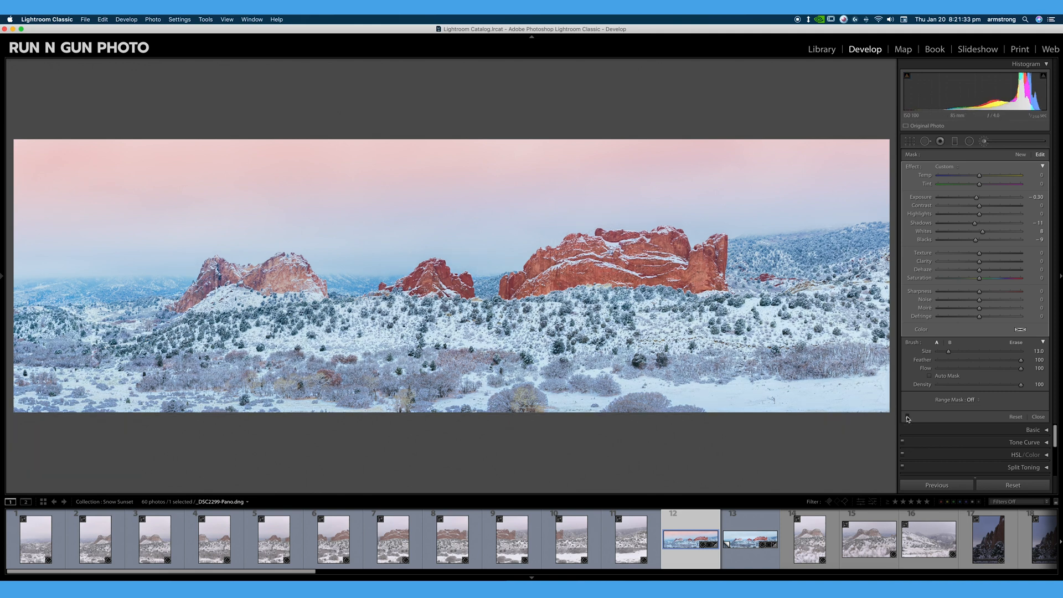
pyautogui.click(908, 418)
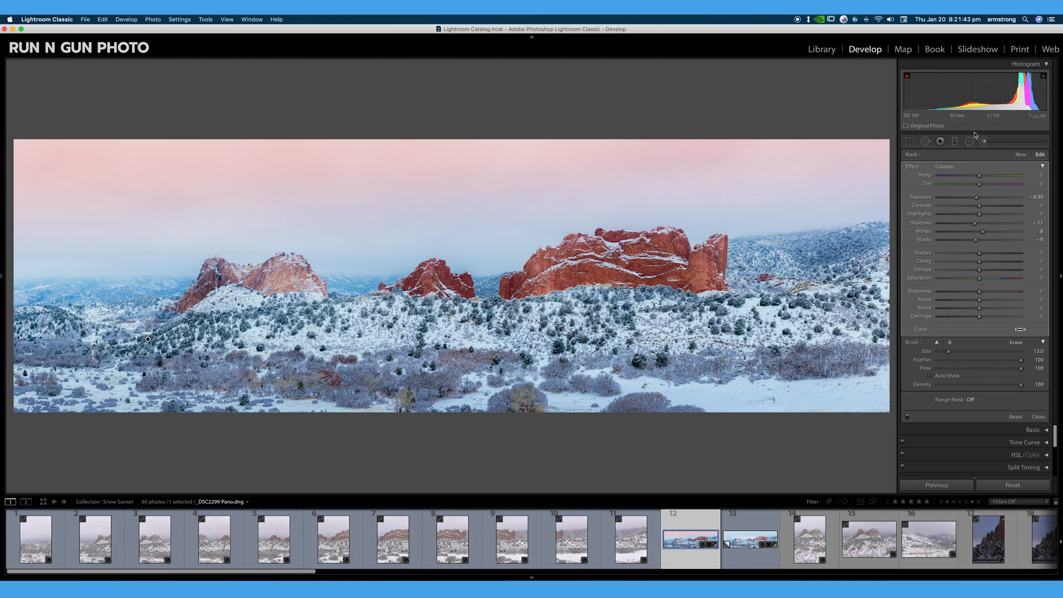
# Compare the pink-sky panorama with its graduated filters off and on and close the tool.
pyautogui.click(955, 142)
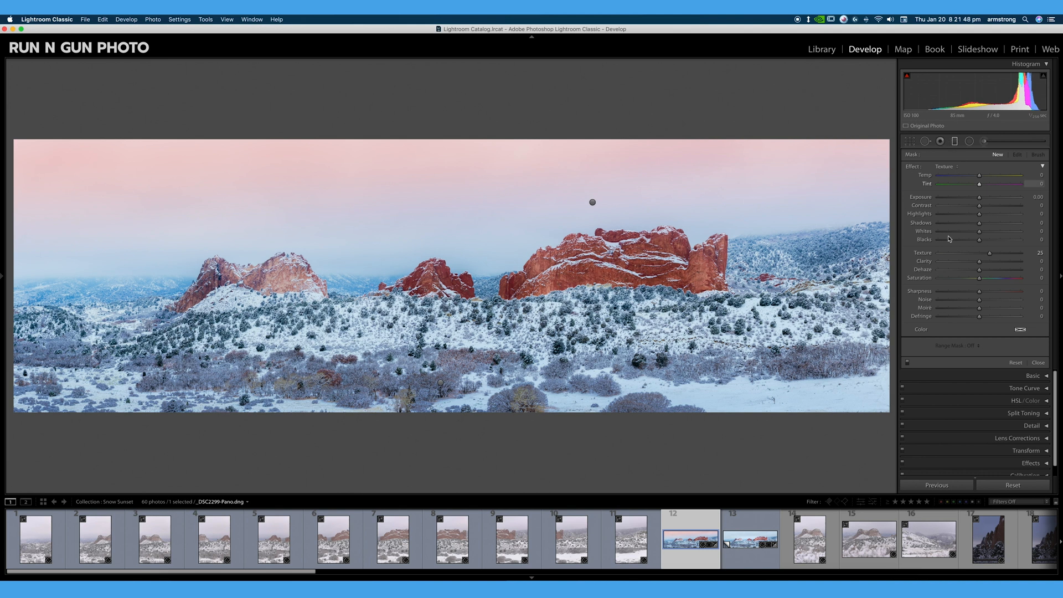
pyautogui.click(908, 364)
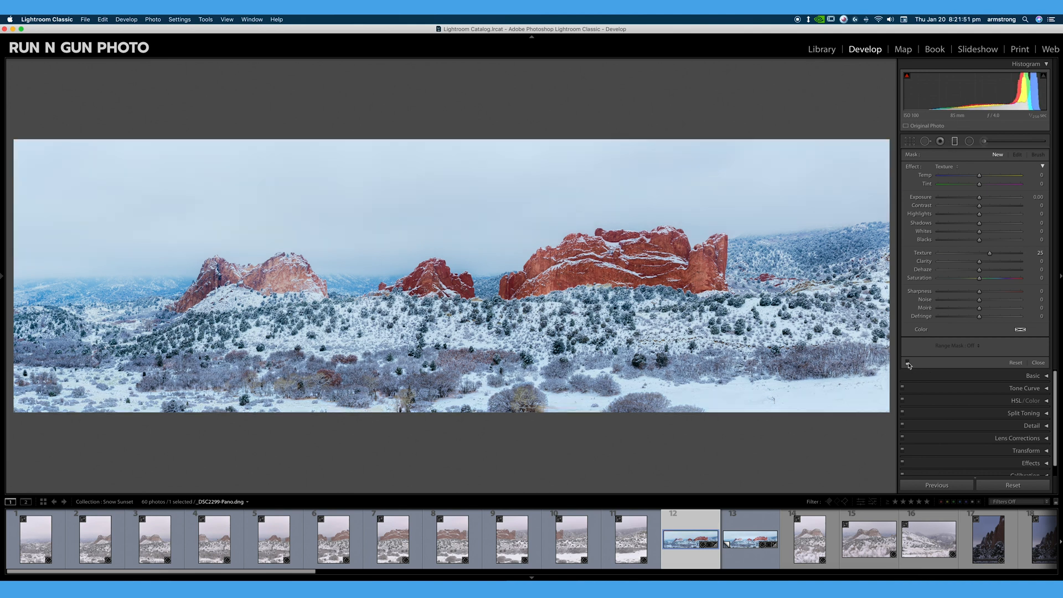
pyautogui.click(907, 363)
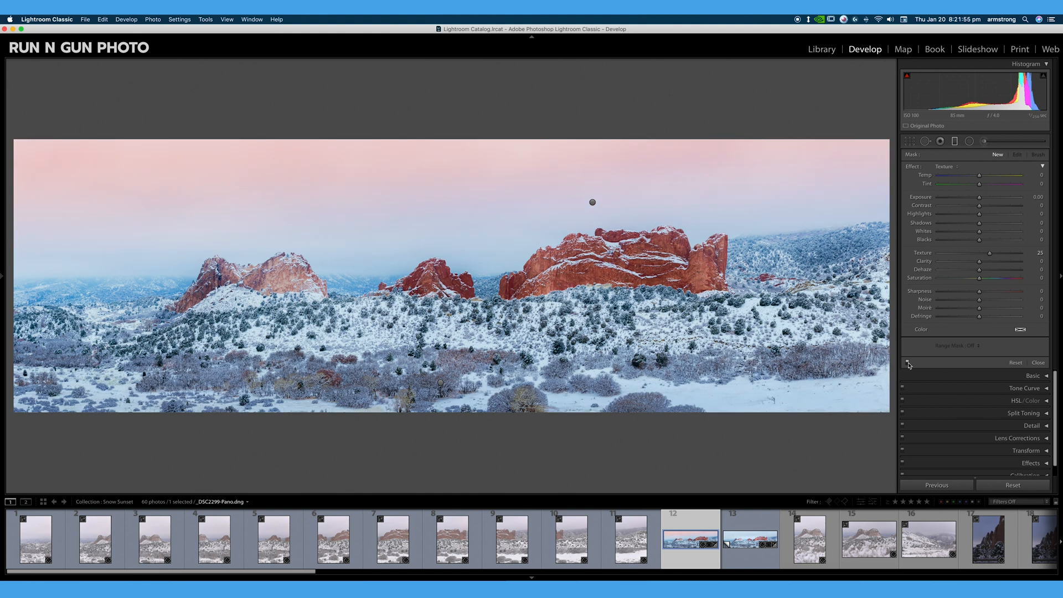
pyautogui.press('m')
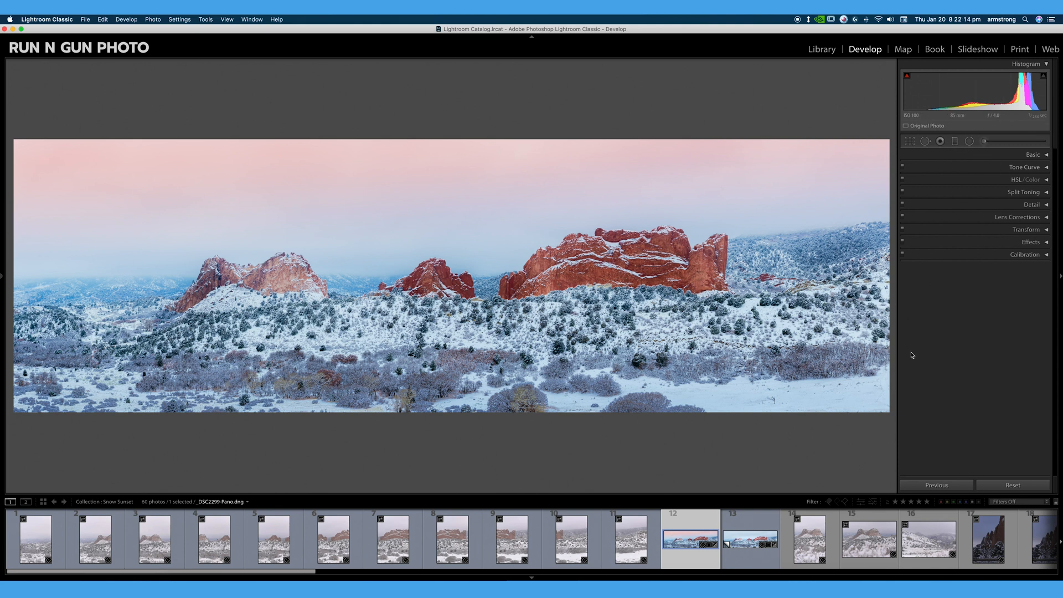
# Reopen the adjustment brush and compare the pink-sky panorama with and without its brush adjustments.
pyautogui.click(986, 144)
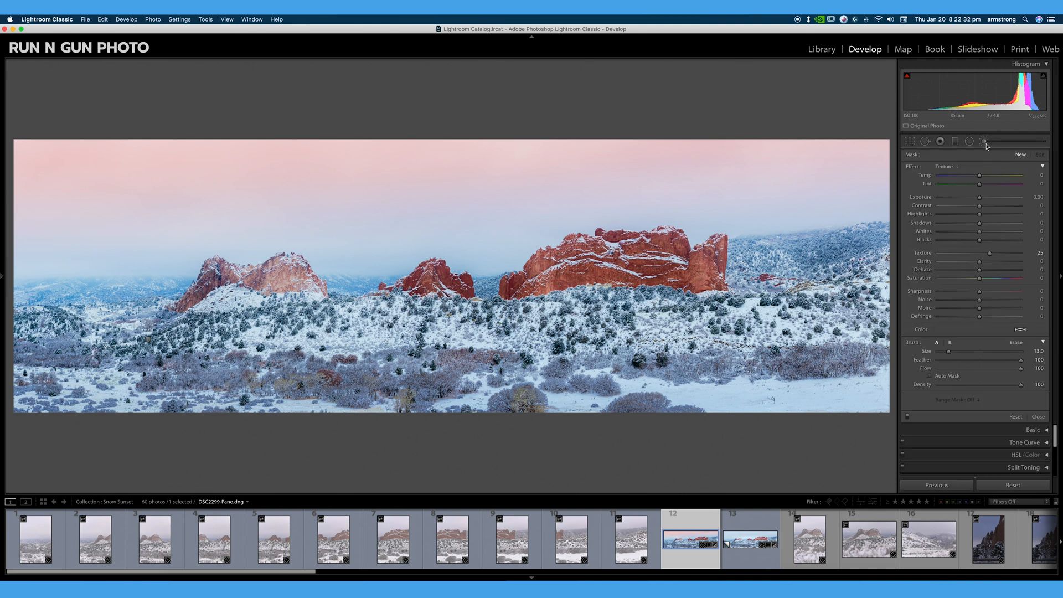
pyautogui.click(908, 418)
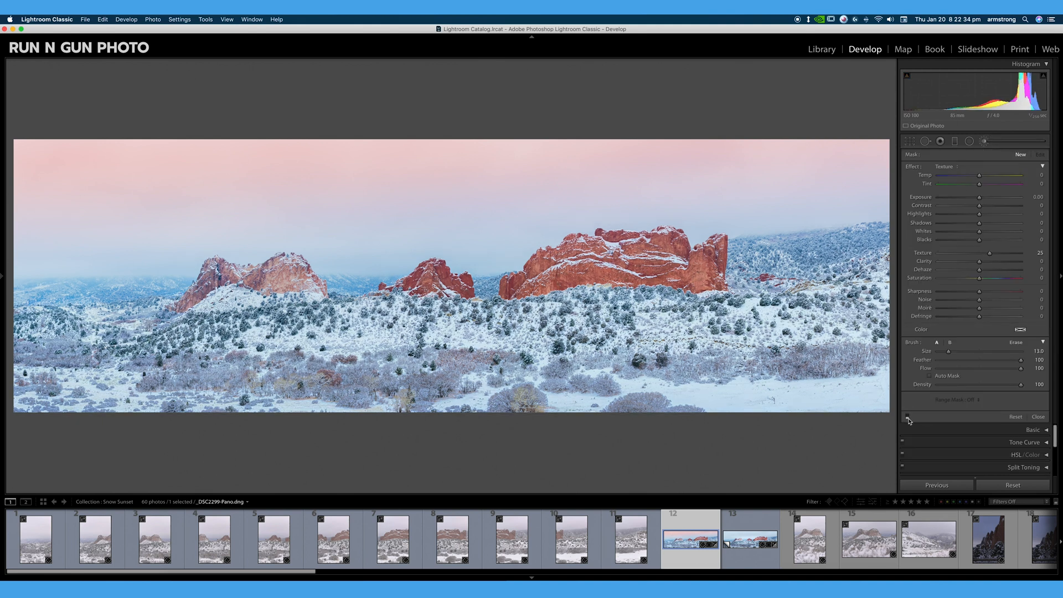
pyautogui.click(907, 418)
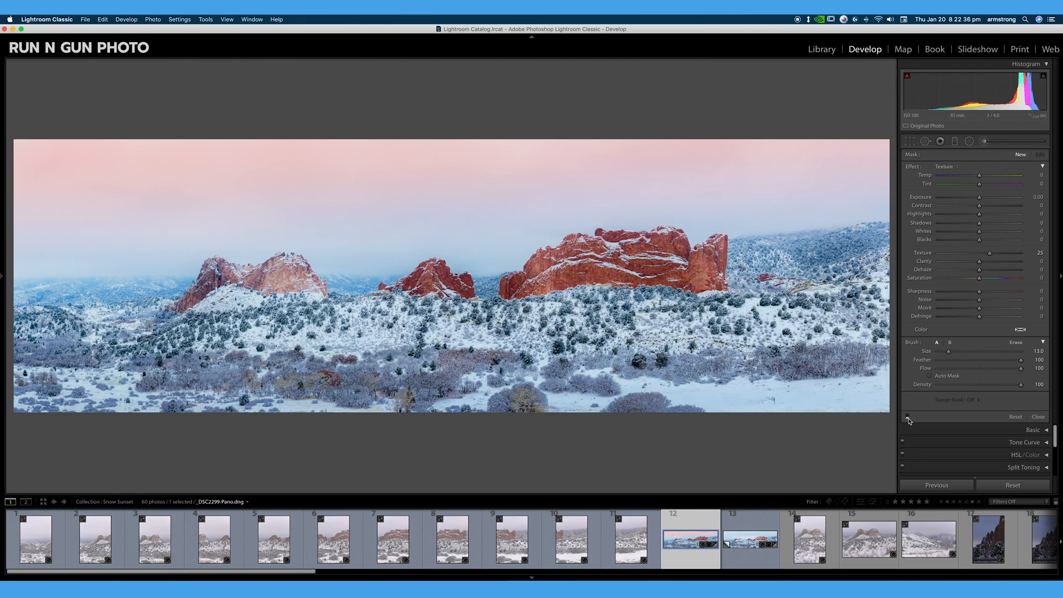
pyautogui.click(908, 418)
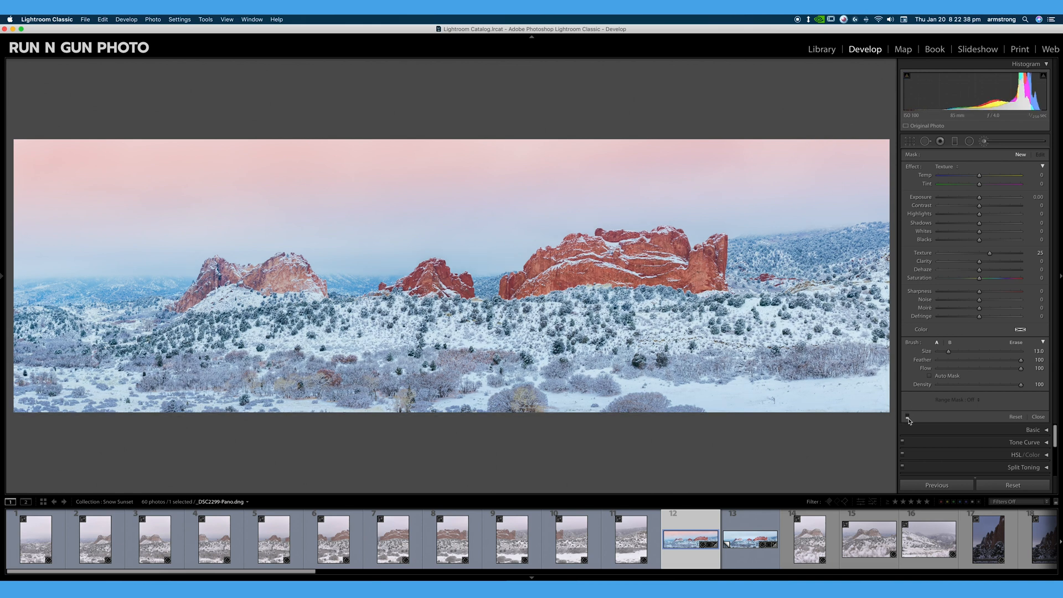